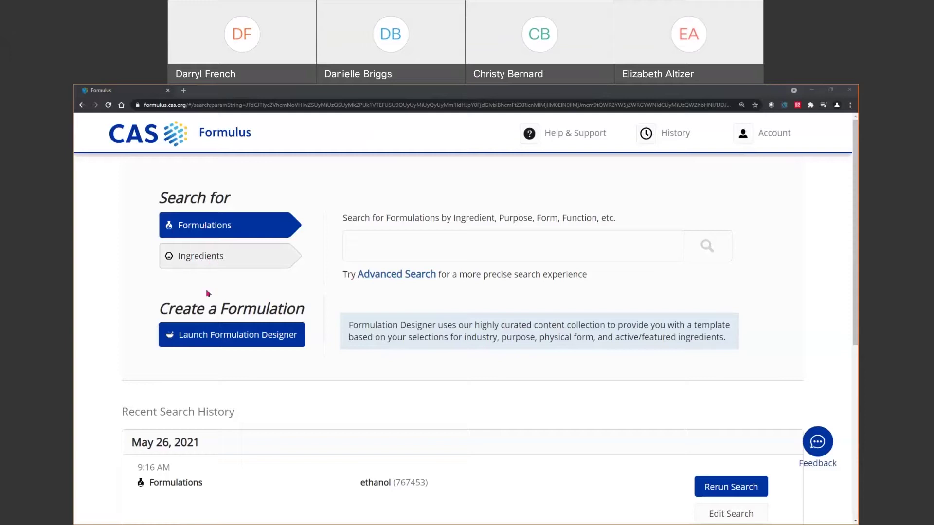
# Enter 'controlled release' in the Formulations search box, fixing a typo.
pyautogui.moveTo(167, 308); pyautogui.dragTo(266, 310)
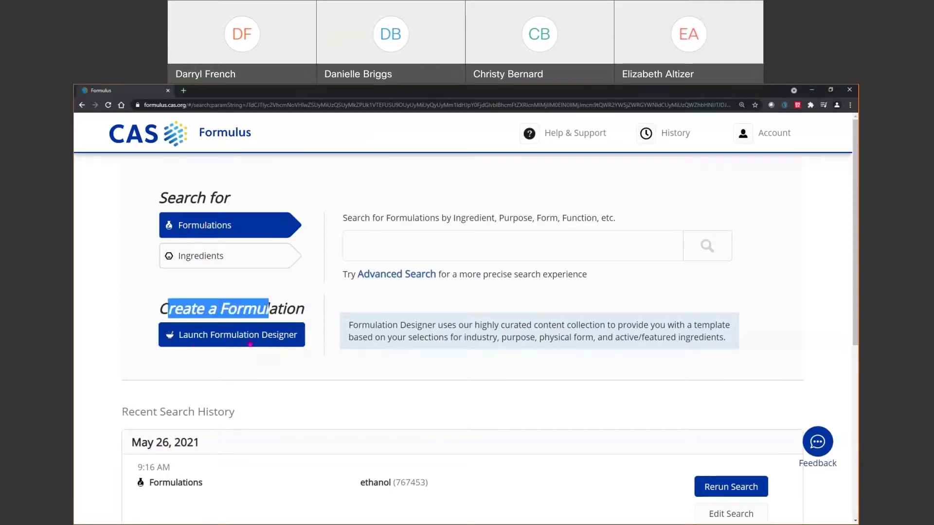
pyautogui.click(407, 243)
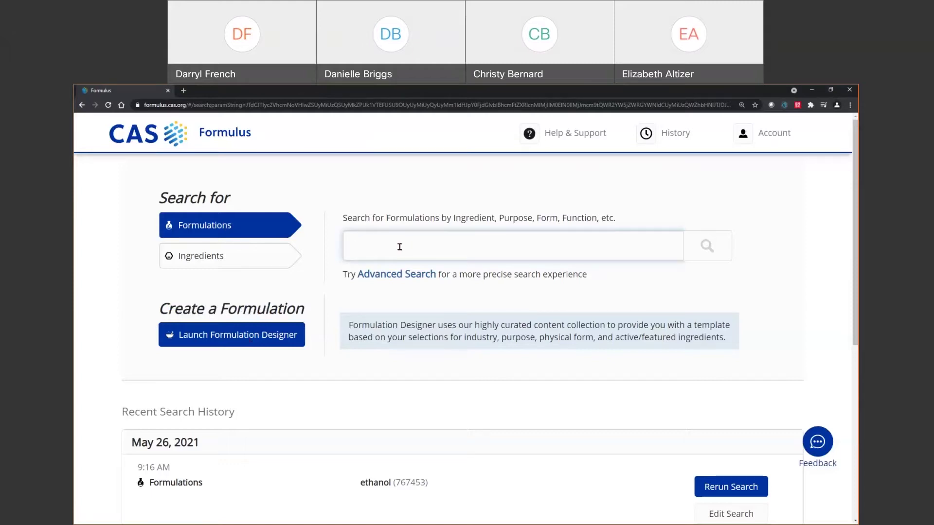
pyautogui.write('co')
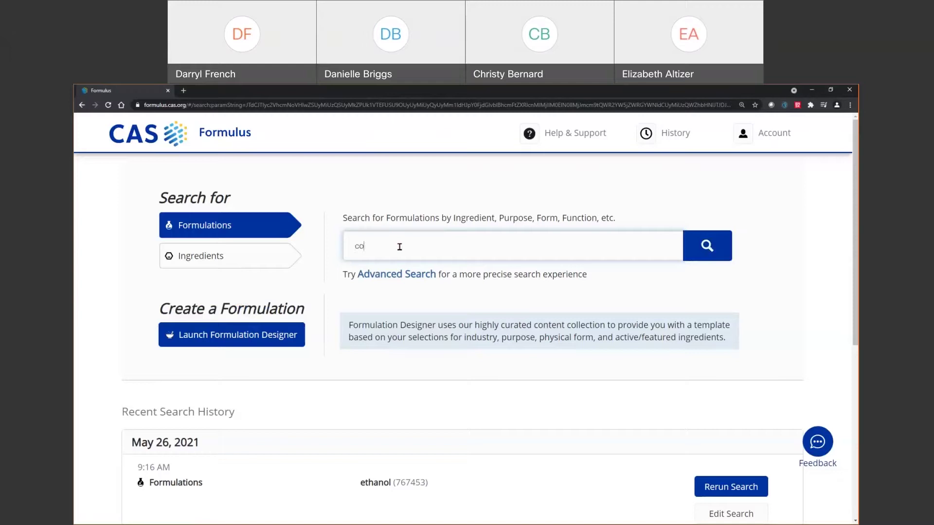
pyautogui.write('nr')
pyautogui.press('BackSpace')
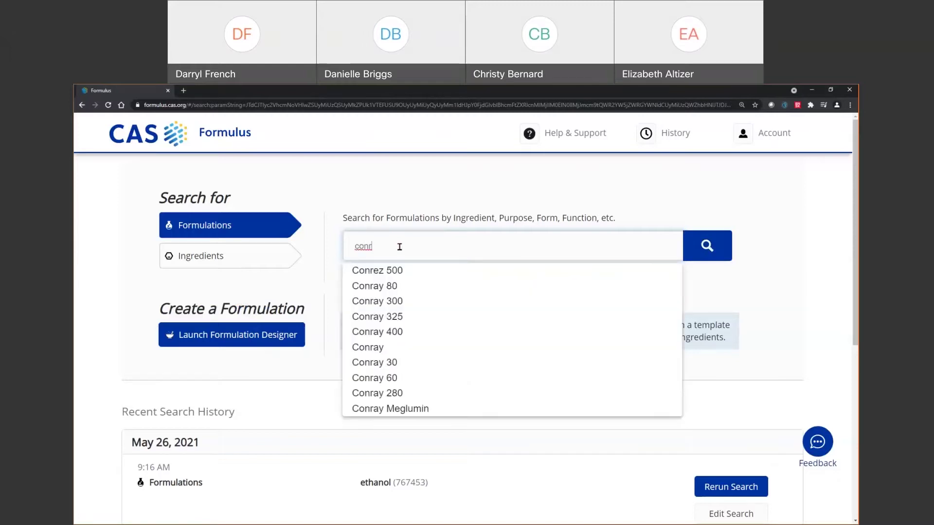
pyautogui.write('trolle')
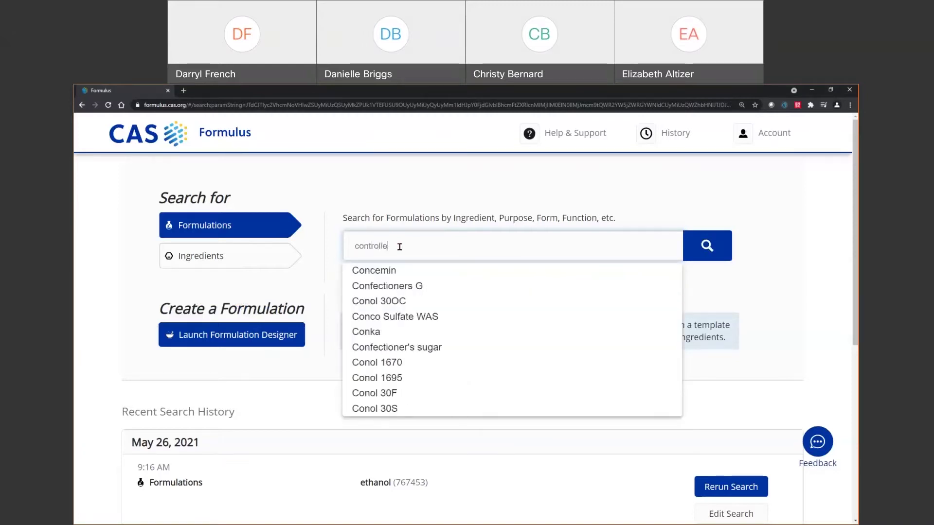
pyautogui.write('d release')
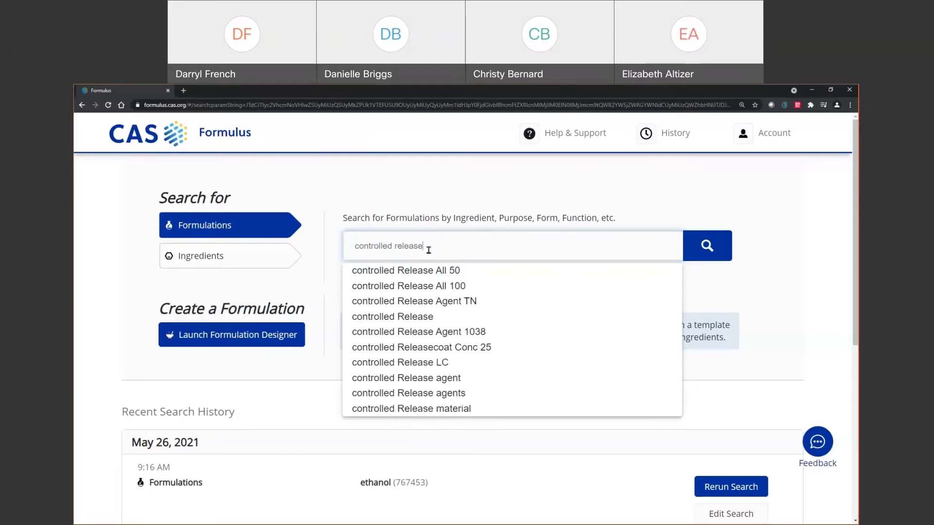
# Run the 'controlled release' search and highlight the top result's Location line.
pyautogui.click(715, 249)
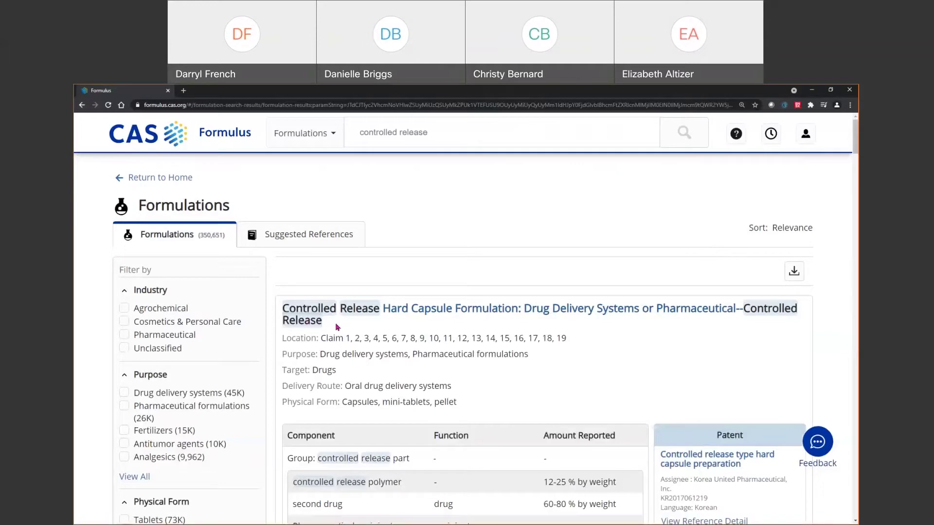
pyautogui.moveTo(296, 338); pyautogui.dragTo(337, 339)
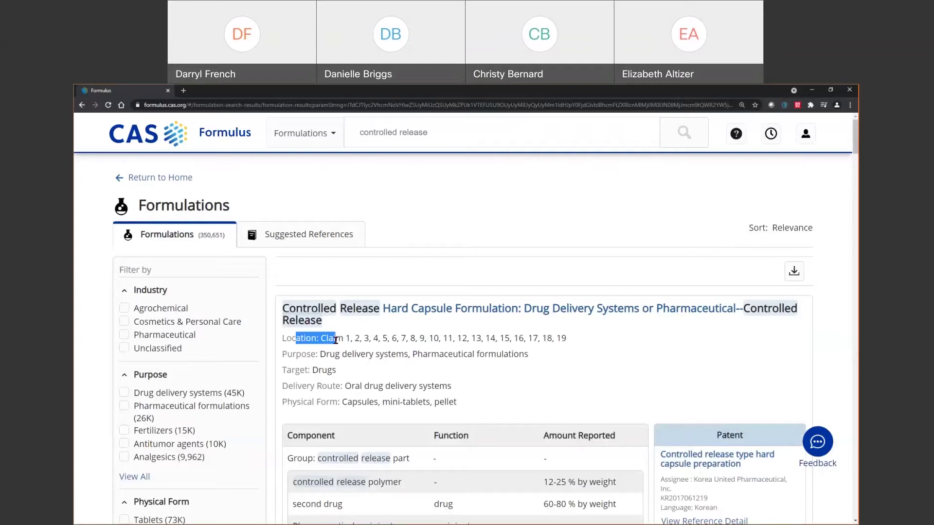
pyautogui.moveTo(336, 339); pyautogui.dragTo(346, 340)
pyautogui.scroll(-1, 347, 340)
pyautogui.scroll(-1, 346, 340)
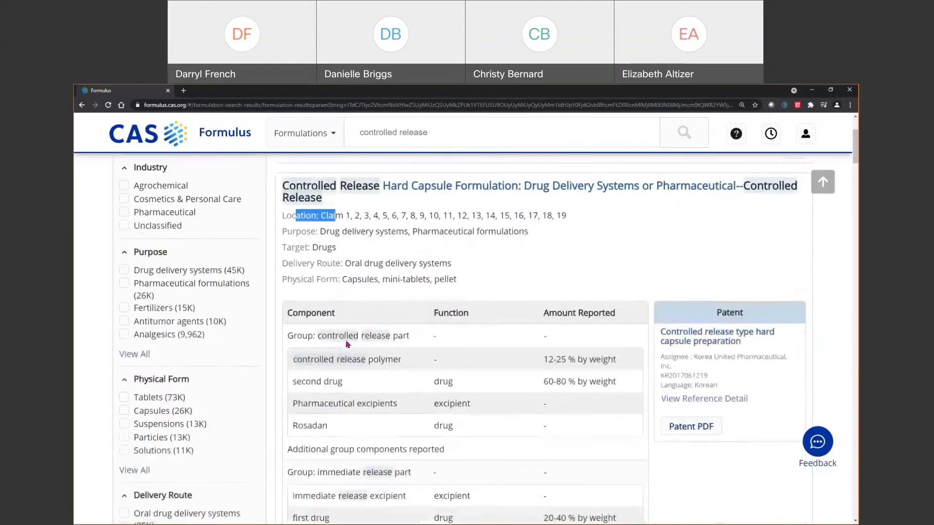
pyautogui.scroll(-1, 346, 340)
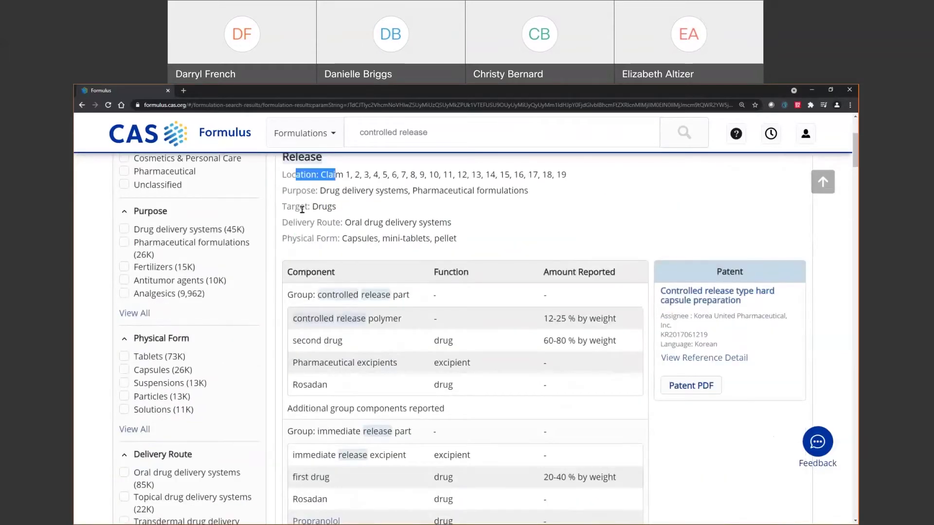
pyautogui.moveTo(299, 206); pyautogui.dragTo(313, 206)
pyautogui.moveTo(301, 239); pyautogui.dragTo(316, 239)
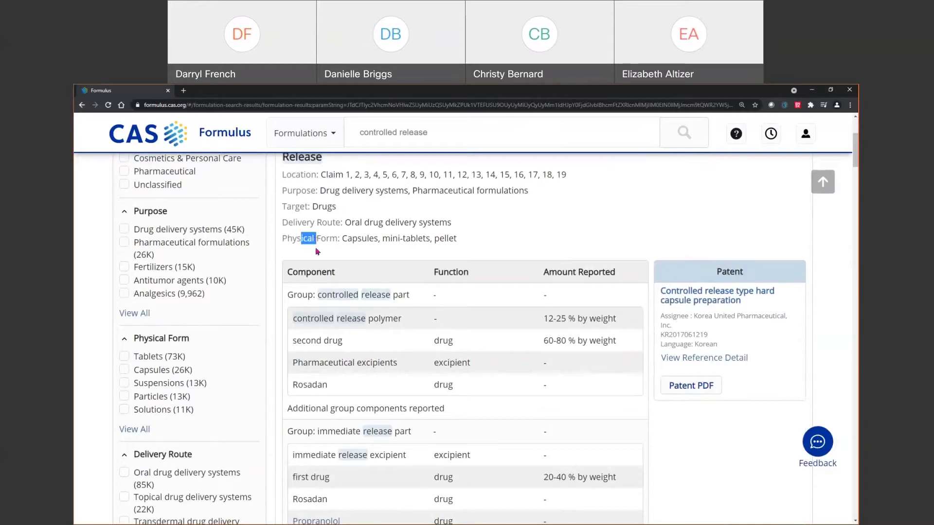
pyautogui.moveTo(297, 272); pyautogui.dragTo(325, 272)
pyautogui.moveTo(557, 272); pyautogui.dragTo(590, 272)
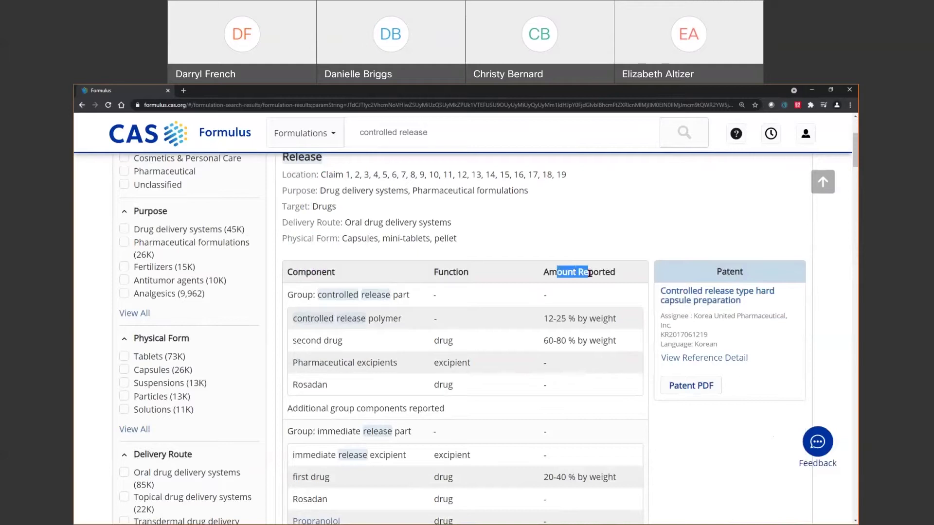
pyautogui.click(454, 272)
pyautogui.moveTo(444, 274); pyautogui.dragTo(449, 274)
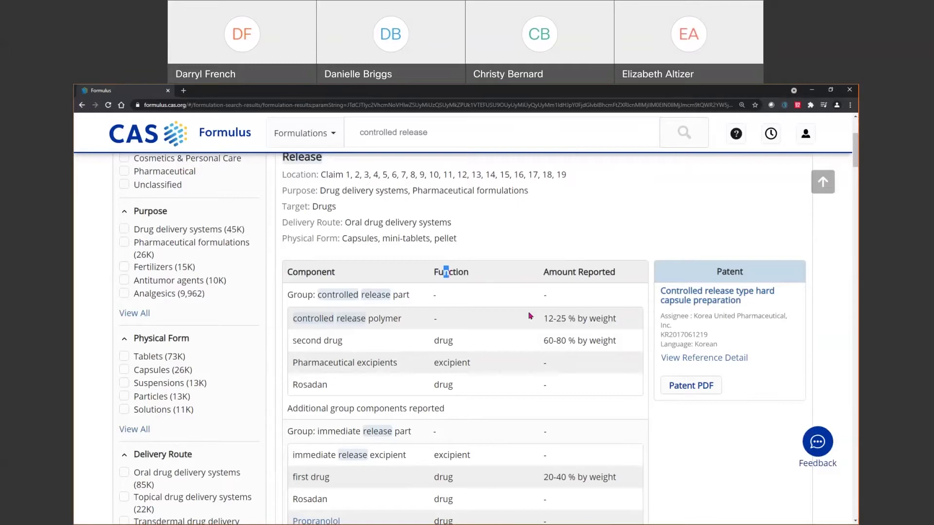
pyautogui.moveTo(663, 335); pyautogui.dragTo(697, 337)
pyautogui.scroll(1, 341, 401)
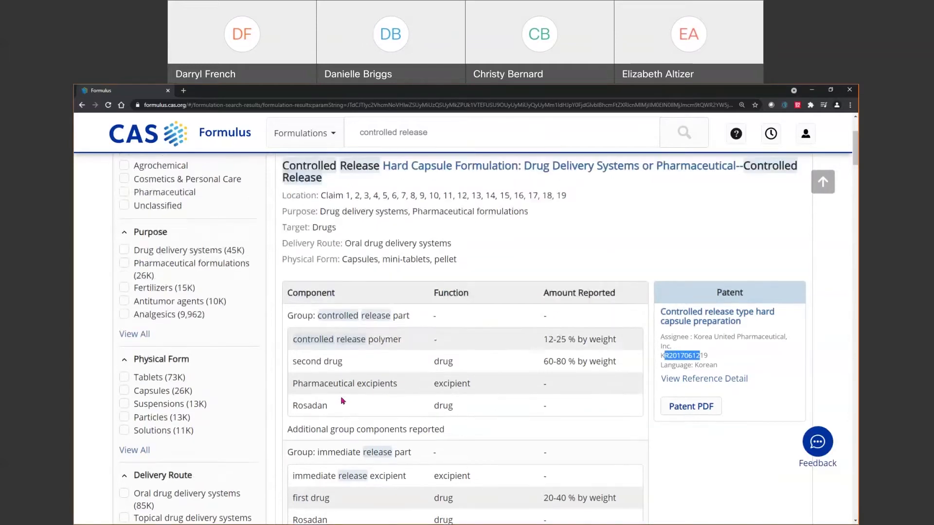
pyautogui.scroll(2, 341, 401)
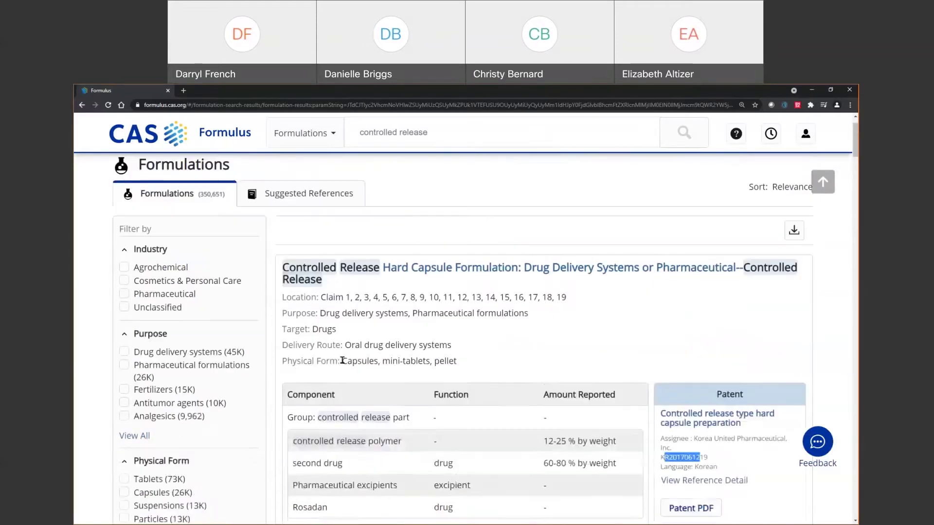
pyautogui.rightClick(313, 275)
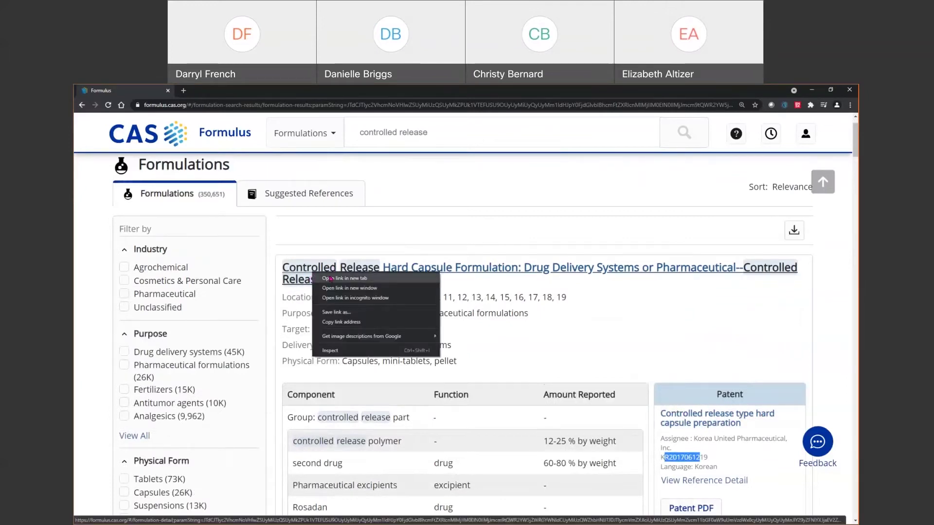
pyautogui.click(331, 277)
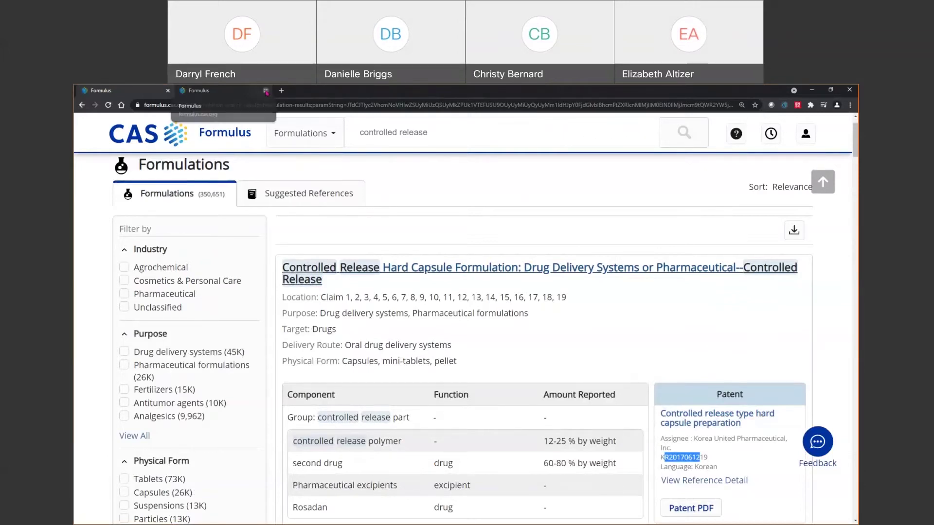
pyautogui.click(266, 91)
pyautogui.scroll(-1, 381, 332)
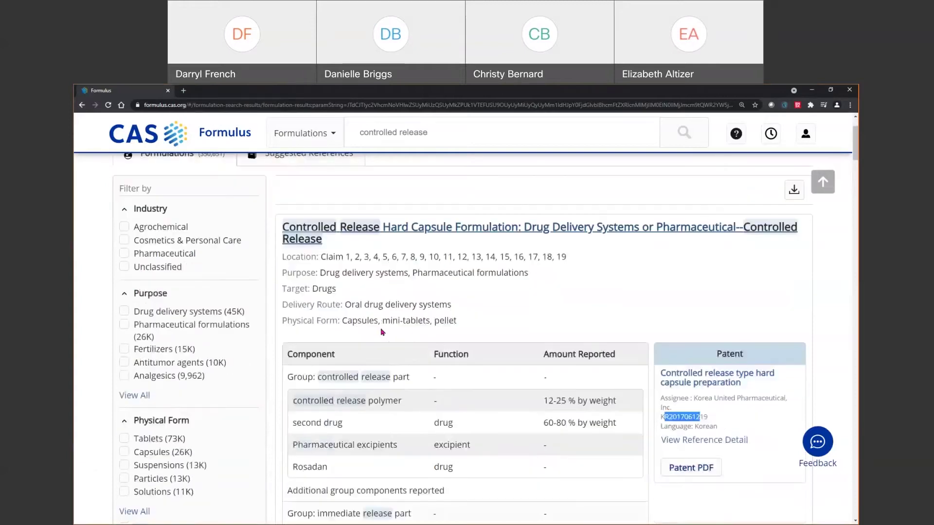
pyautogui.scroll(-1, 379, 334)
pyautogui.scroll(-1, 378, 336)
pyautogui.scroll(-4, 378, 336)
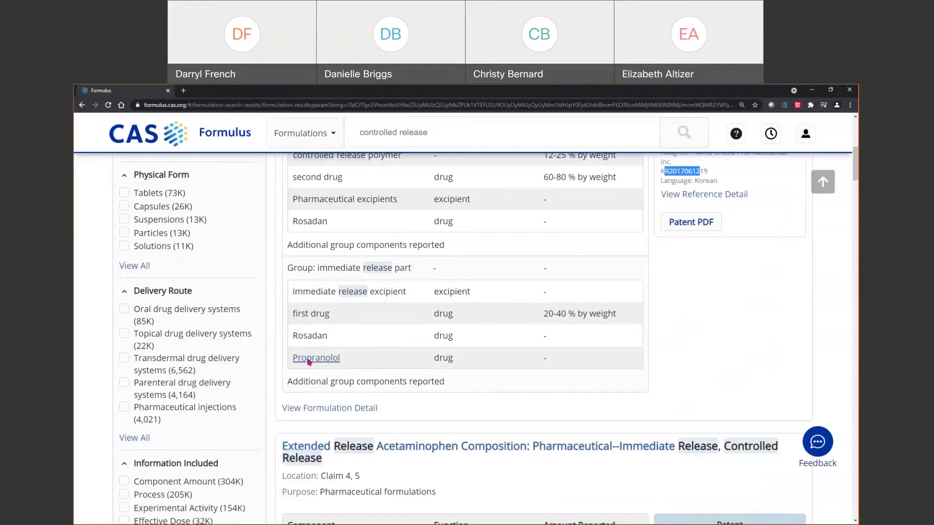
pyautogui.click(308, 359)
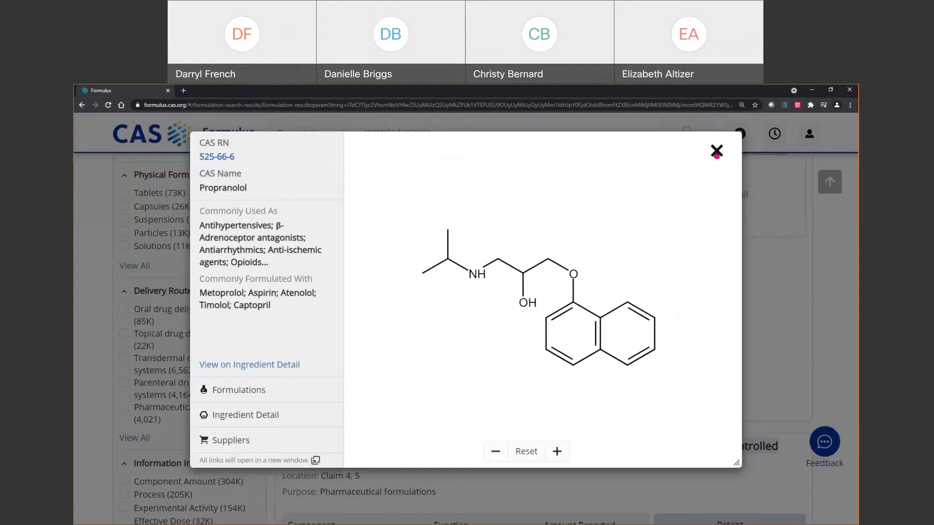
pyautogui.click(716, 153)
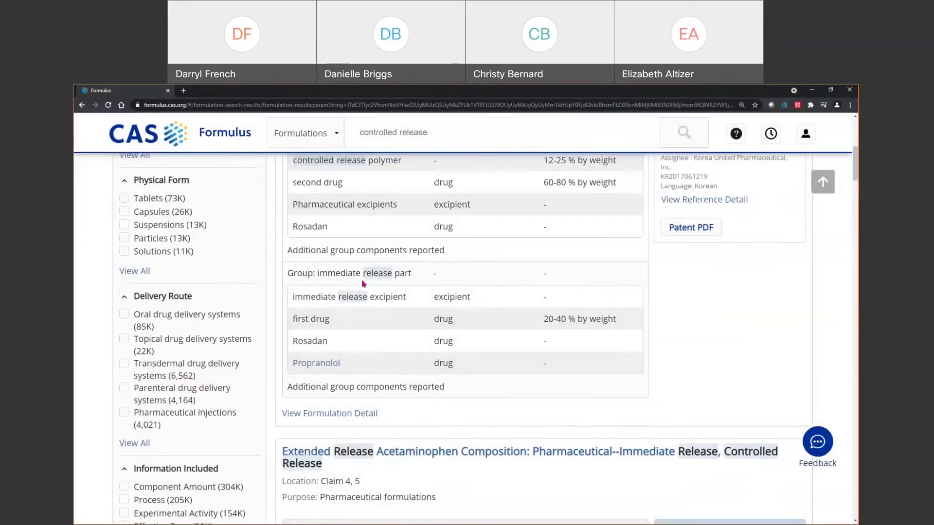
pyautogui.scroll(3, 361, 280)
pyautogui.scroll(3, 360, 280)
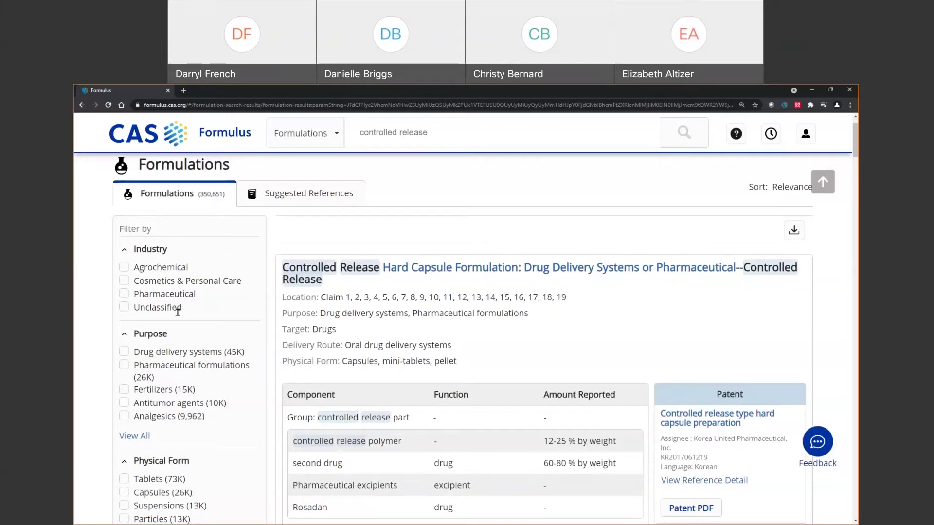
pyautogui.scroll(-1, 177, 311)
pyautogui.scroll(-2, 177, 311)
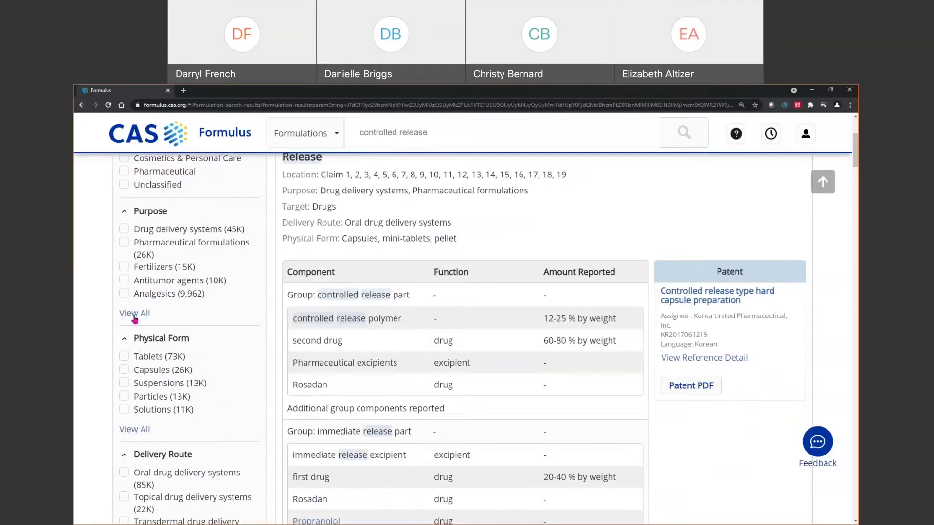
# Find Purpose options matching 'delivery', review the 38 matches, then cancel without filtering.
pyautogui.click(134, 317)
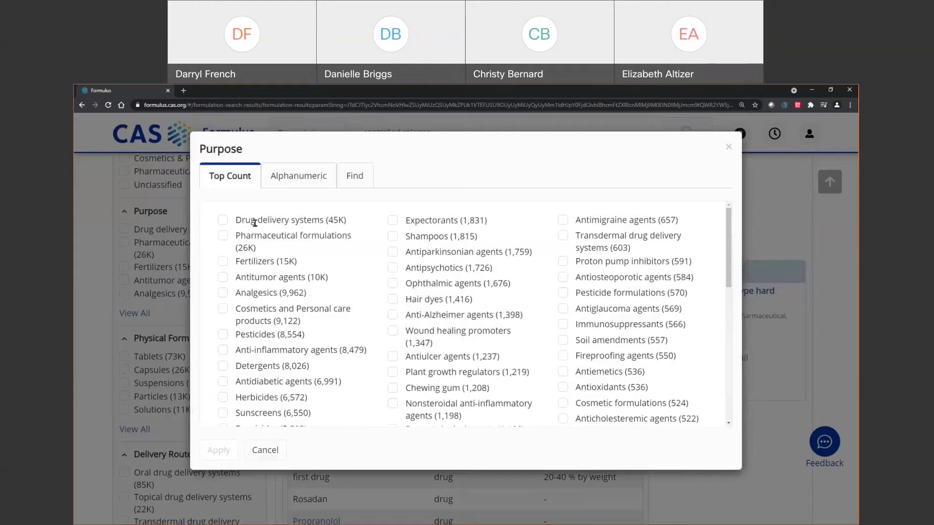
pyautogui.click(354, 179)
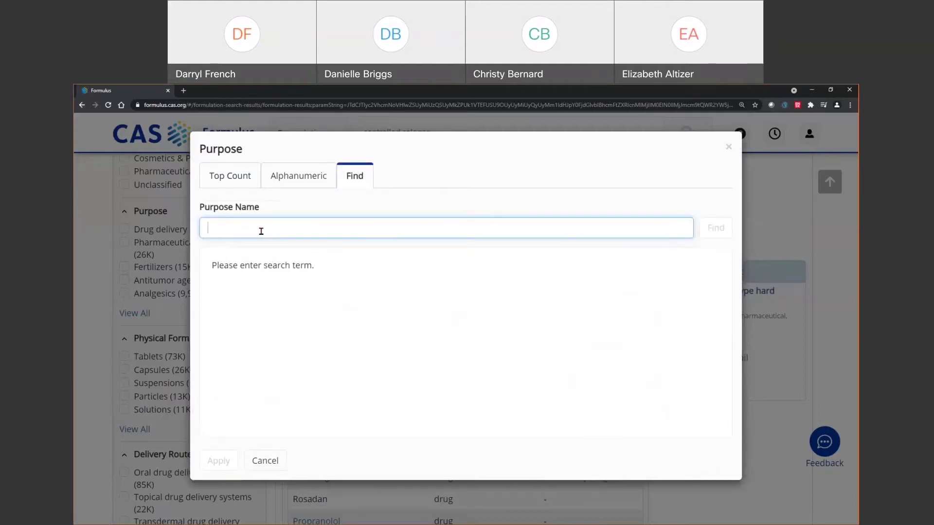
pyautogui.write('delivery')
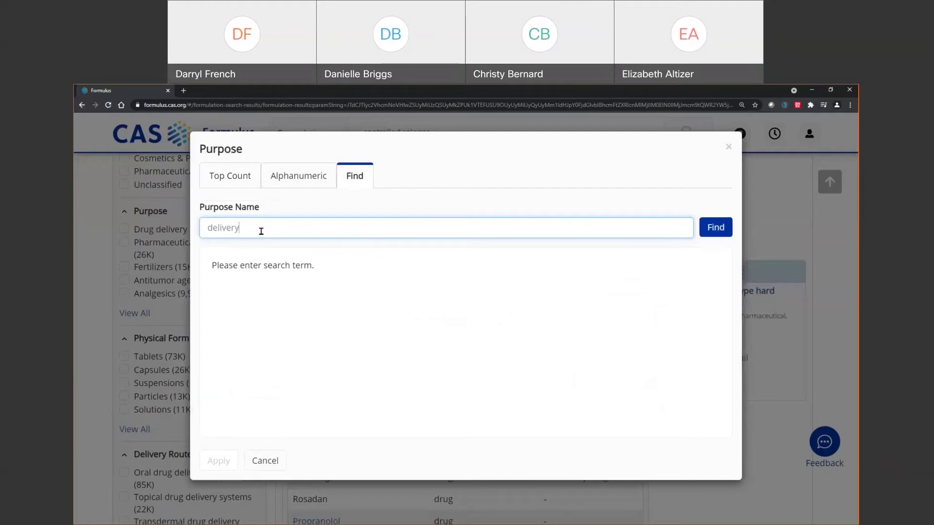
pyautogui.click(703, 233)
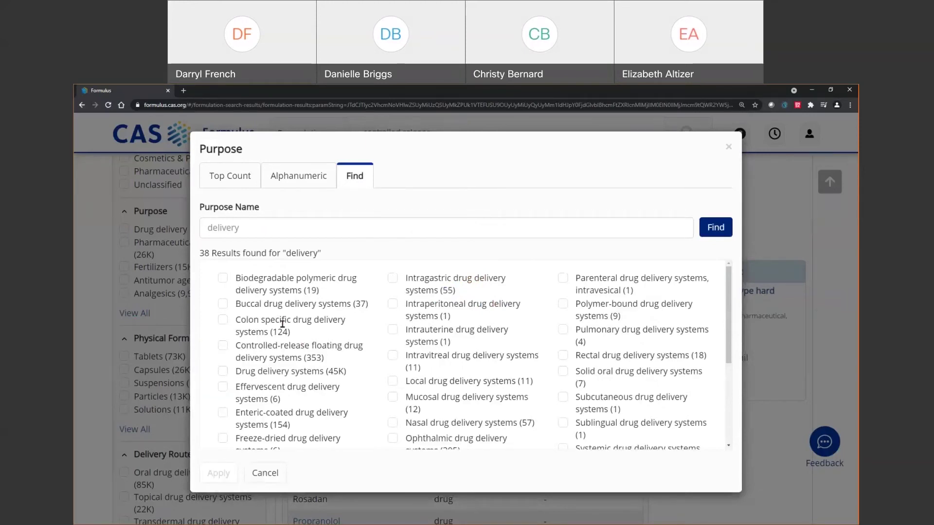
pyautogui.click(269, 473)
pyautogui.scroll(-2, 201, 369)
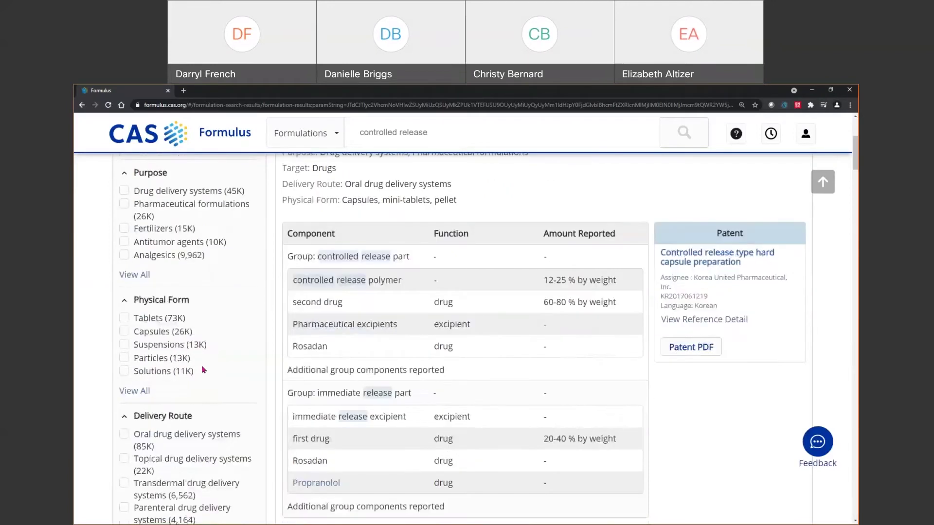
pyautogui.scroll(-1, 201, 369)
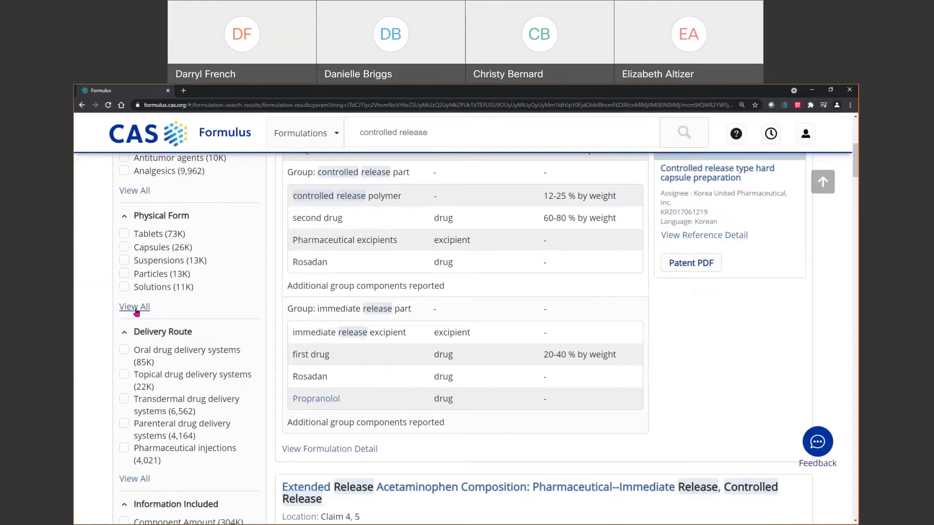
pyautogui.scroll(-2, 136, 309)
pyautogui.scroll(-1, 154, 295)
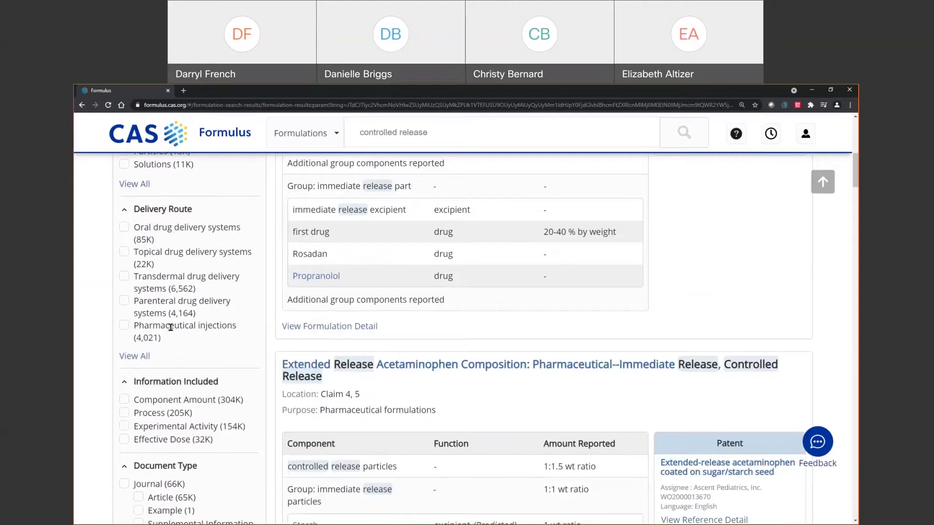
pyautogui.moveTo(170, 328); pyautogui.dragTo(197, 334)
pyautogui.moveTo(166, 279); pyautogui.dragTo(186, 279)
pyautogui.scroll(-3, 184, 355)
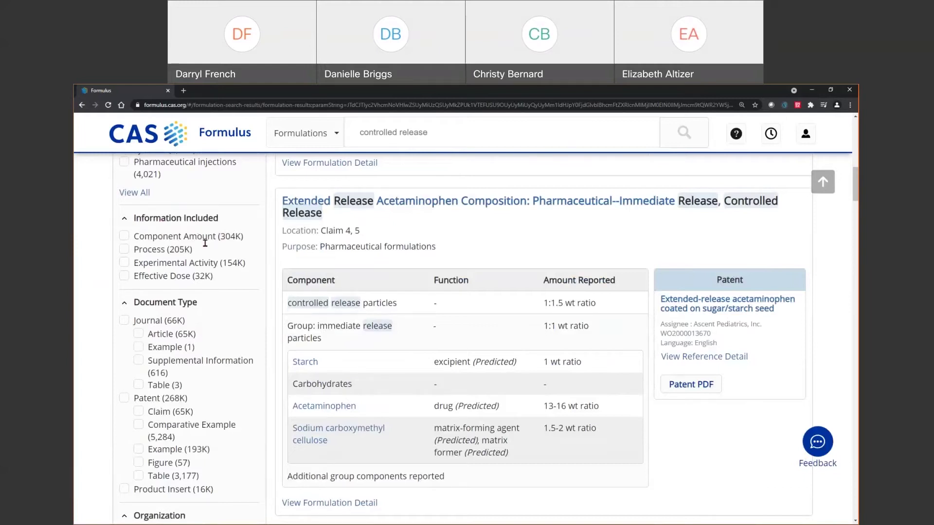
pyautogui.moveTo(219, 237); pyautogui.dragTo(239, 239)
pyautogui.scroll(-2, 179, 292)
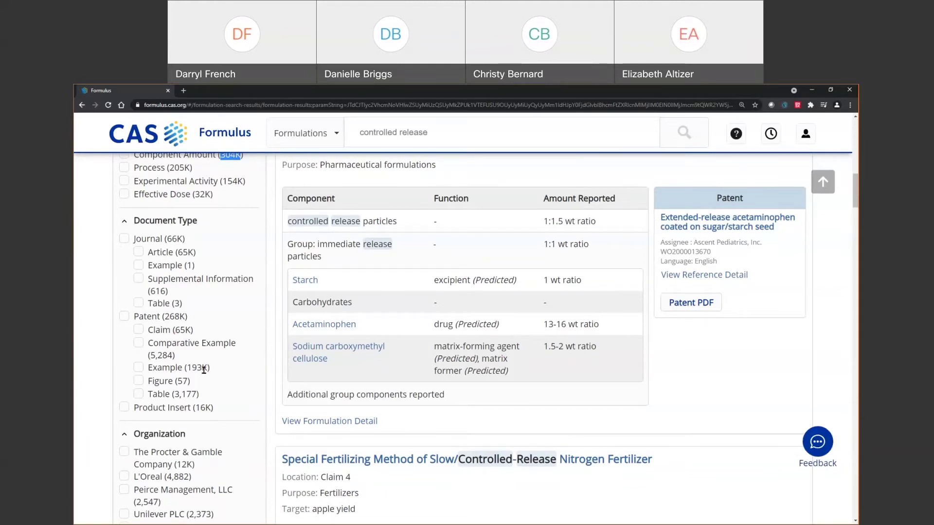
pyautogui.scroll(-1, 204, 369)
pyautogui.scroll(-1, 203, 369)
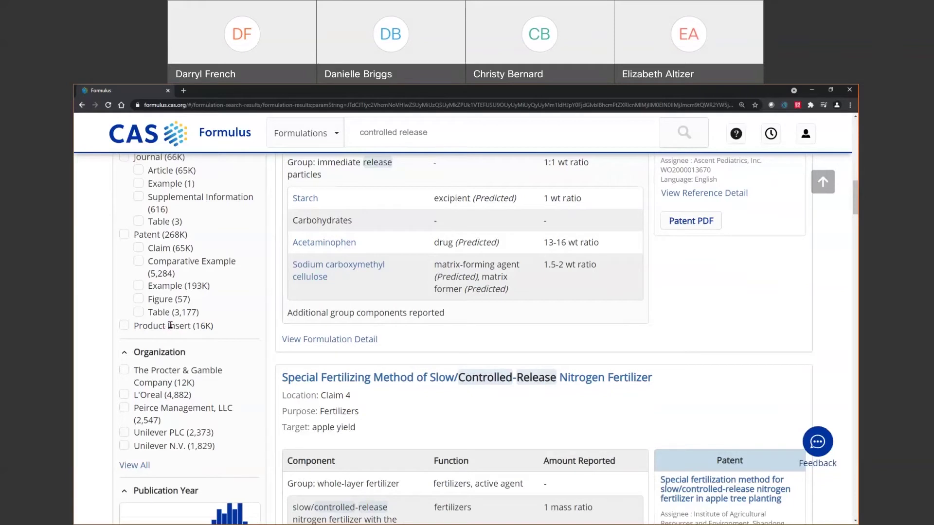
pyautogui.scroll(-1, 171, 325)
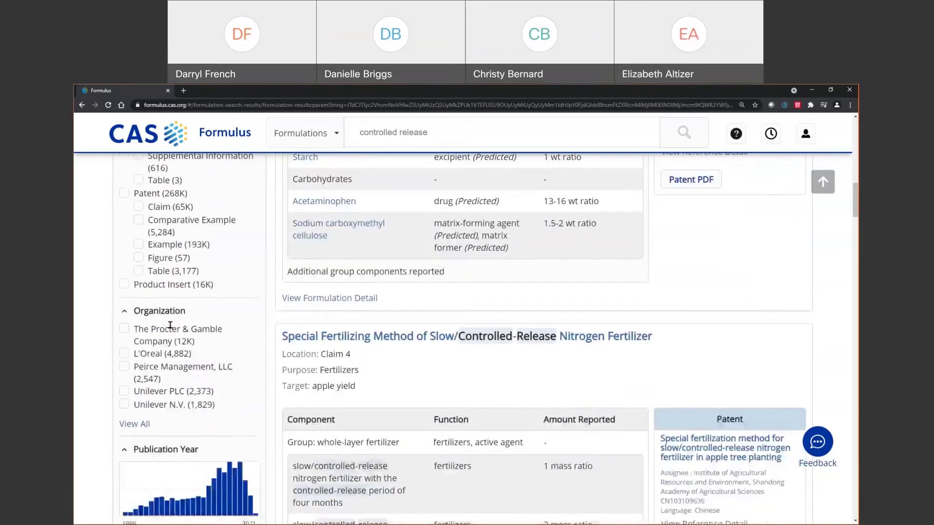
pyautogui.scroll(-1, 170, 326)
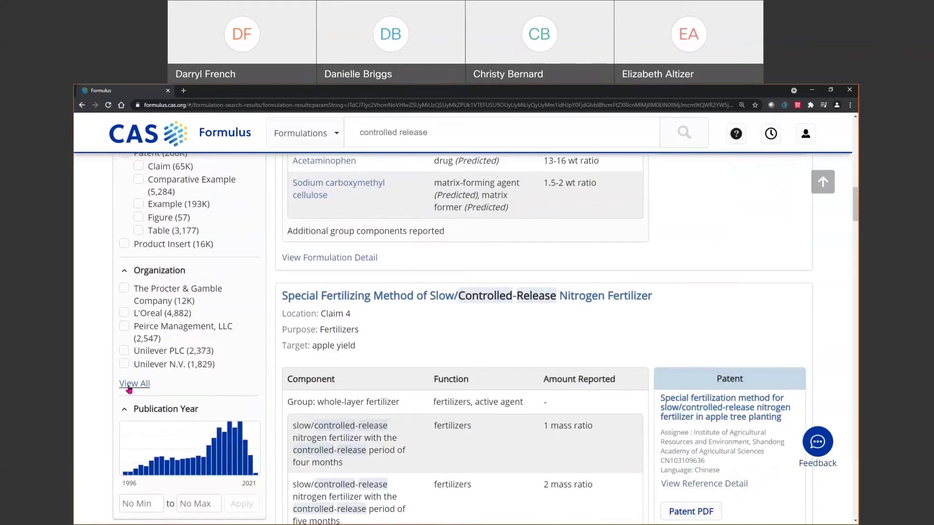
# Tick Unilever PLC and Unilever N.V. in the full Organization list.
pyautogui.click(130, 387)
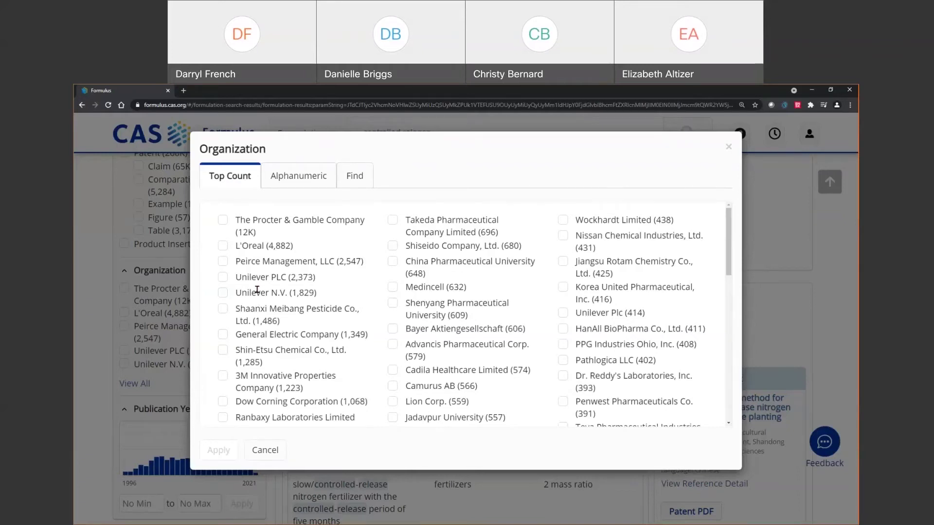
pyautogui.click(222, 277)
pyautogui.click(223, 292)
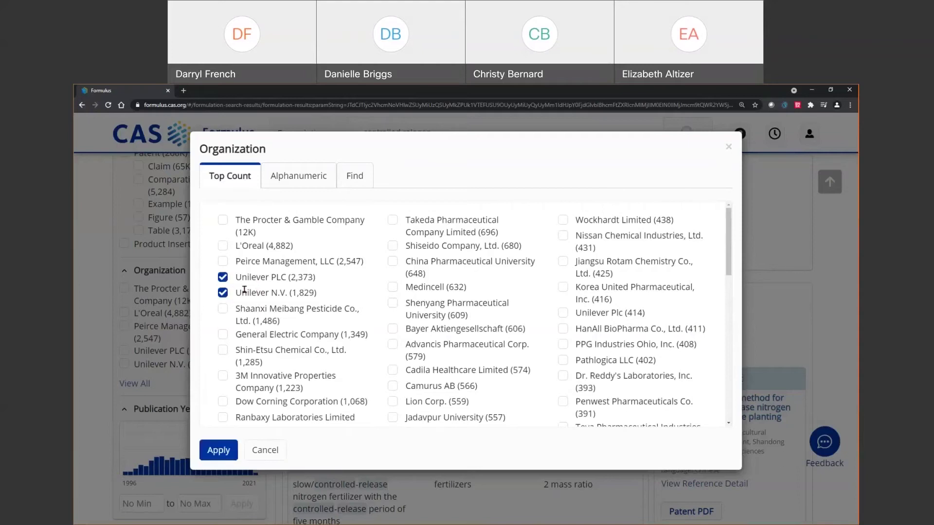
# Search organizations for 'unilev' and review the 28 Unilever-named matches.
pyautogui.click(354, 179)
pyautogui.click(310, 229)
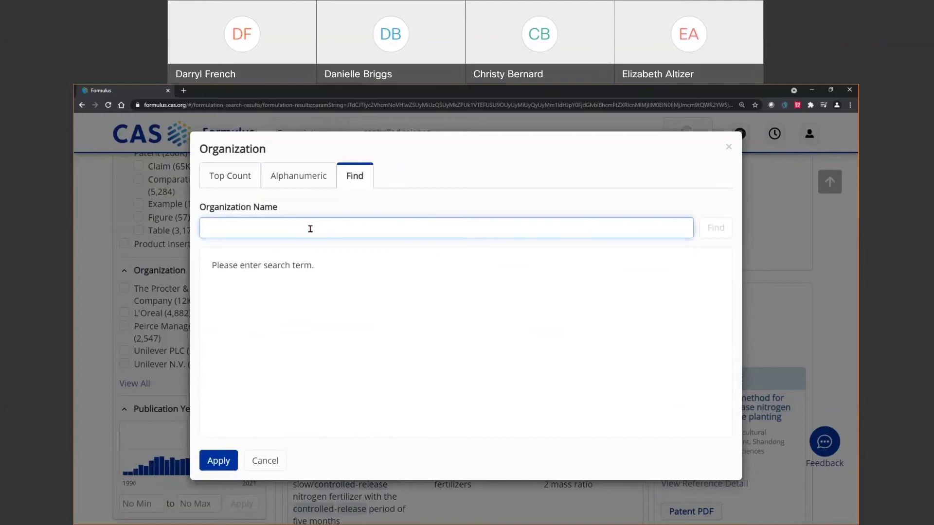
pyautogui.write('uni')
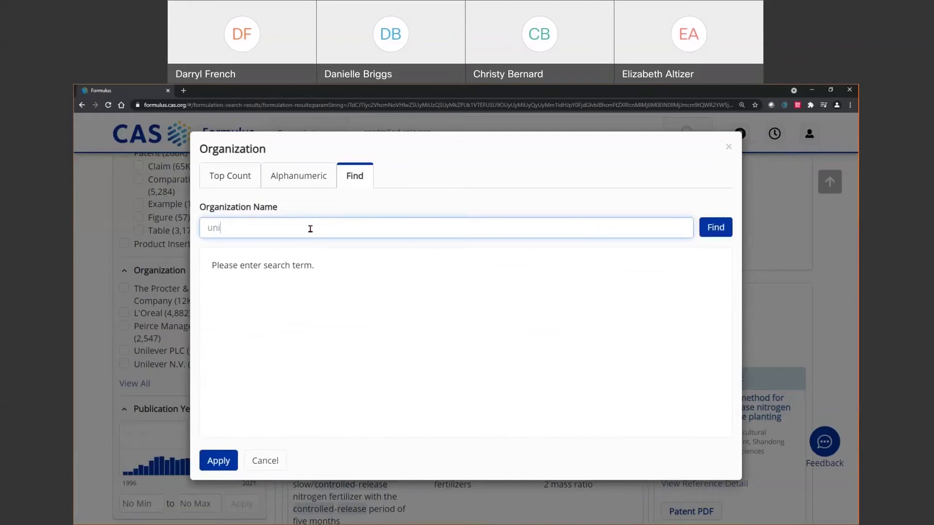
pyautogui.write('lev')
pyautogui.click(711, 227)
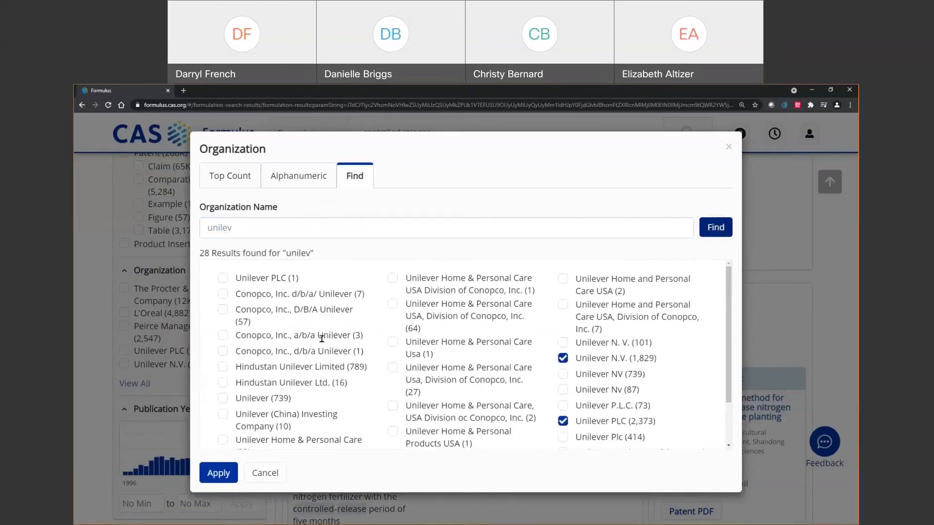
pyautogui.moveTo(318, 335); pyautogui.dragTo(350, 347)
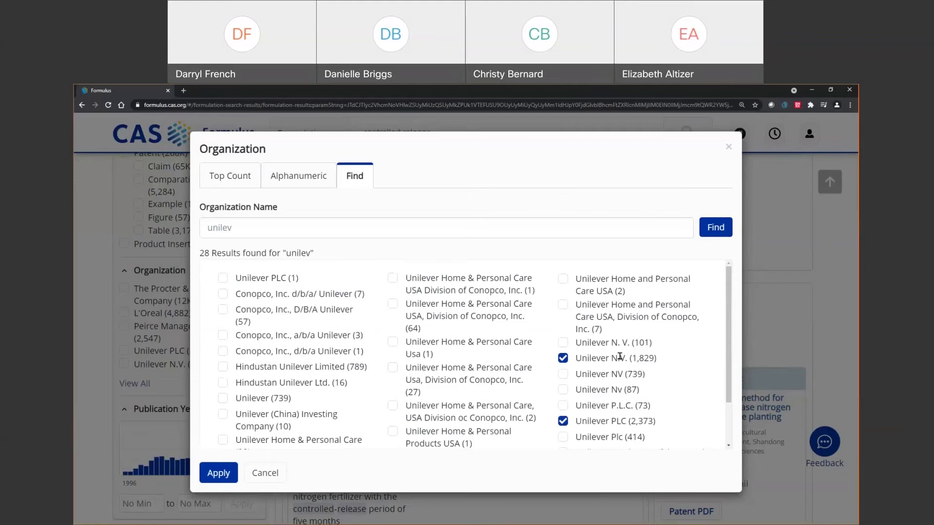
pyautogui.moveTo(579, 358); pyautogui.dragTo(619, 358)
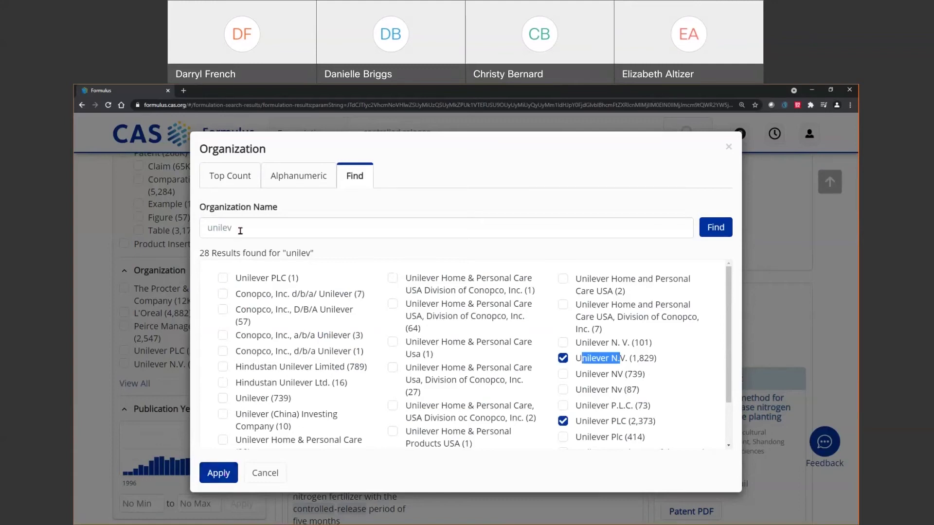
pyautogui.doubleClick(203, 231)
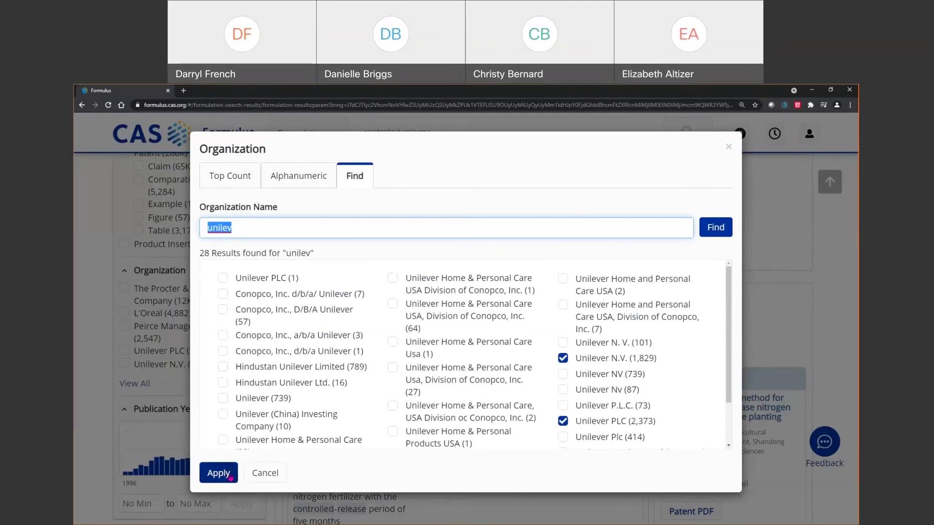
# Apply the Unilever organization filters and set Publication Year from 2000.
pyautogui.click(271, 475)
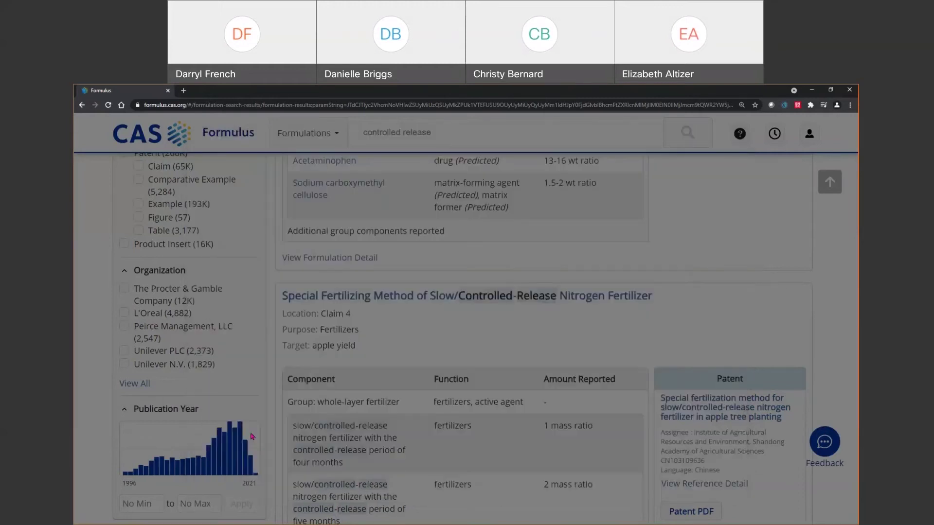
pyautogui.scroll(-2, 126, 388)
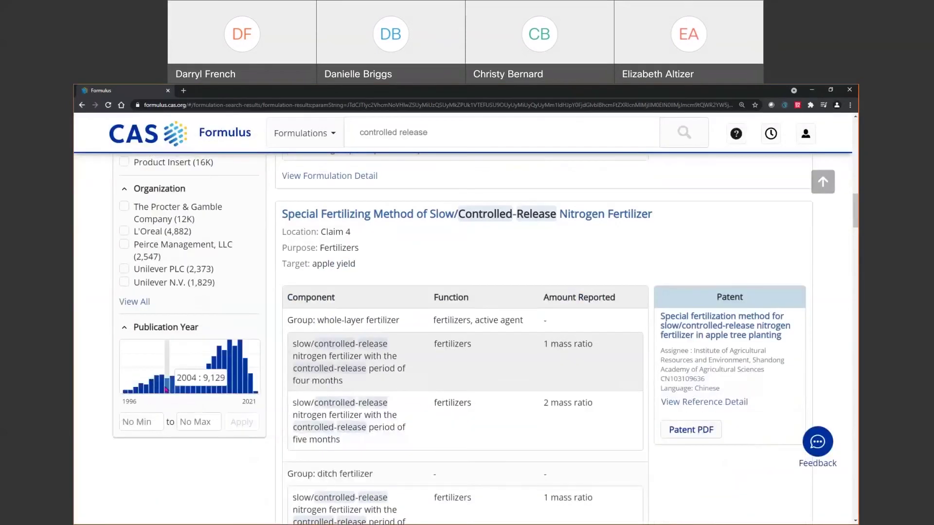
pyautogui.click(152, 422)
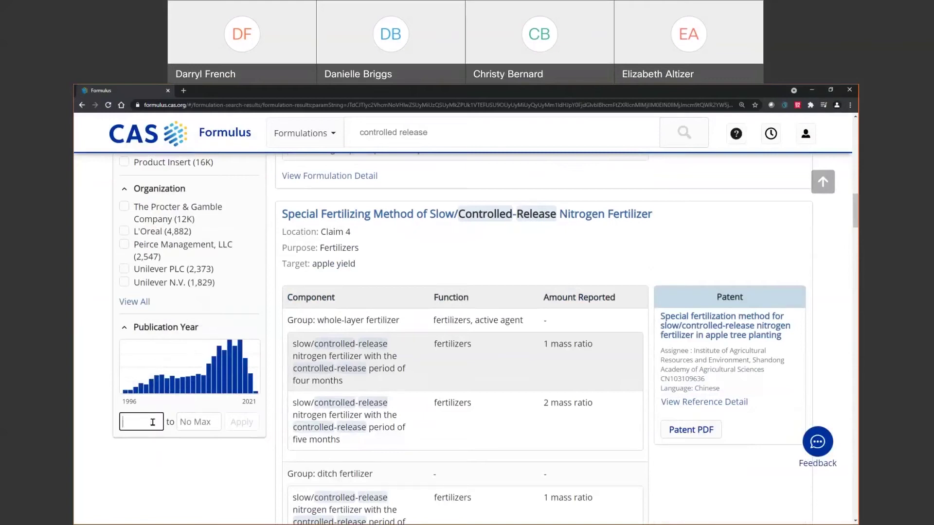
pyautogui.write('200')
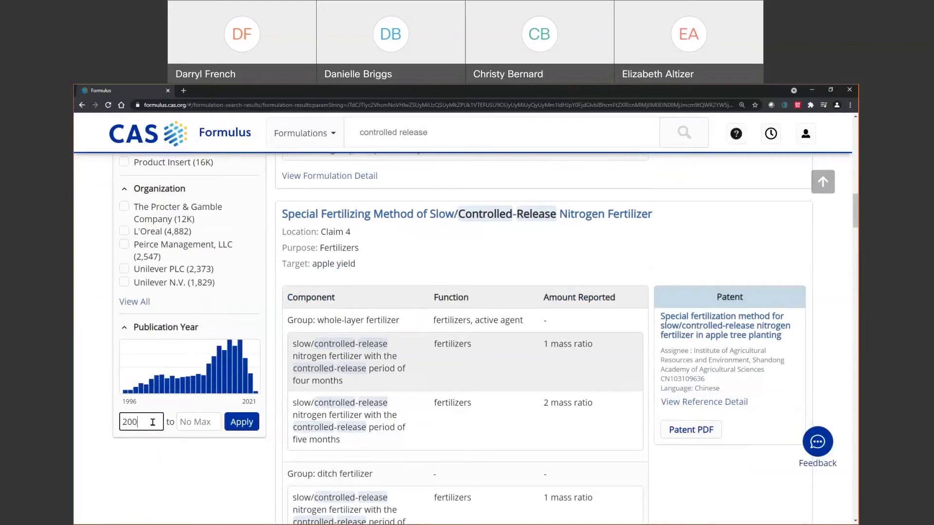
pyautogui.write('0')
pyautogui.click(250, 427)
pyautogui.scroll(2, 211, 330)
pyautogui.scroll(2, 211, 330)
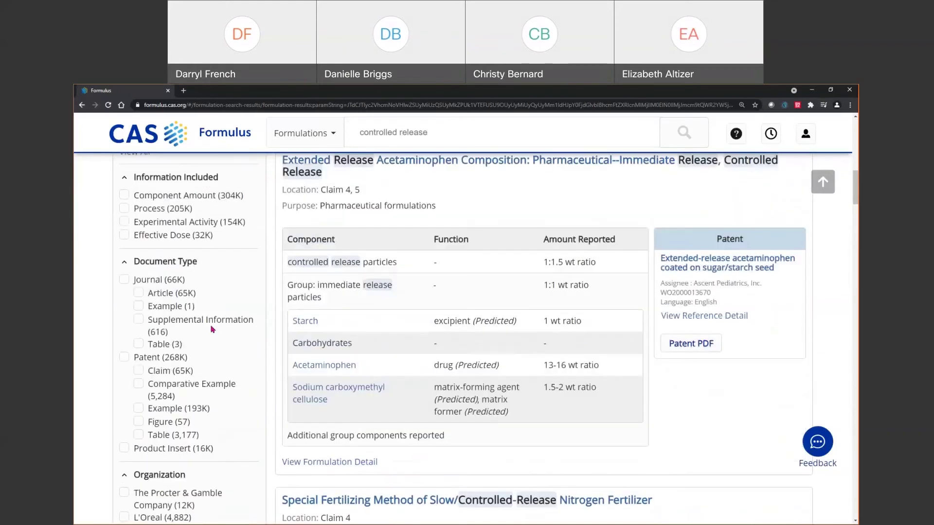
pyautogui.scroll(1, 210, 325)
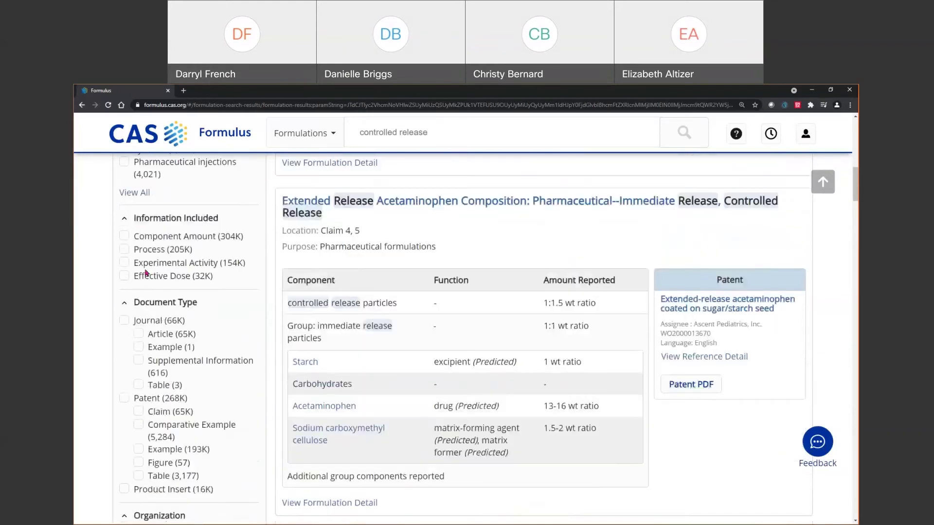
# Keep only patent Example formulations with Process information, leaving 125,162 results.
pyautogui.click(124, 250)
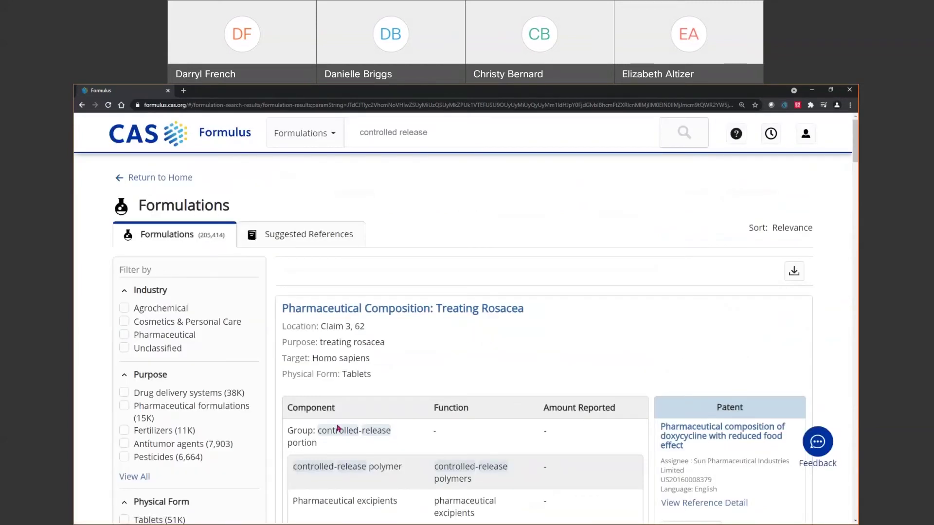
pyautogui.moveTo(332, 431); pyautogui.dragTo(366, 432)
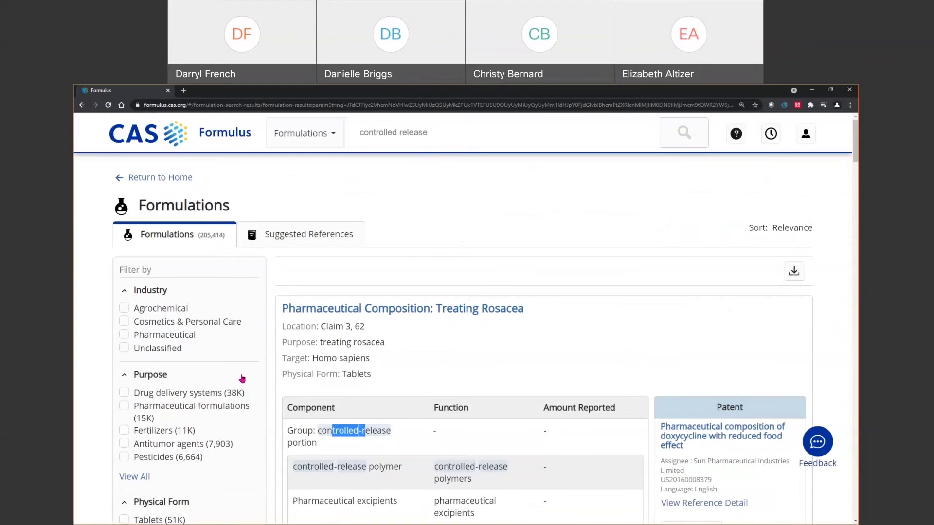
pyautogui.scroll(-1, 151, 358)
pyautogui.scroll(-4, 150, 357)
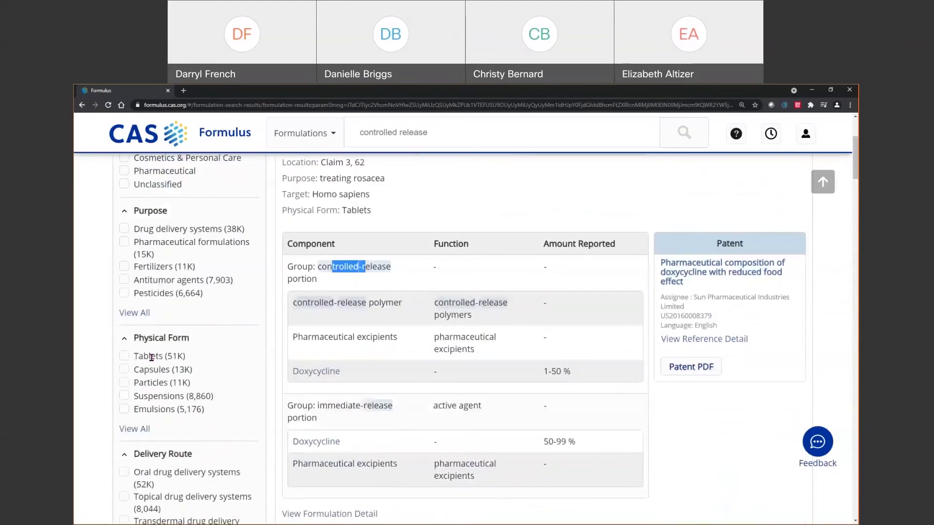
pyautogui.scroll(-3, 146, 376)
pyautogui.scroll(-1, 144, 383)
pyautogui.scroll(-1, 139, 431)
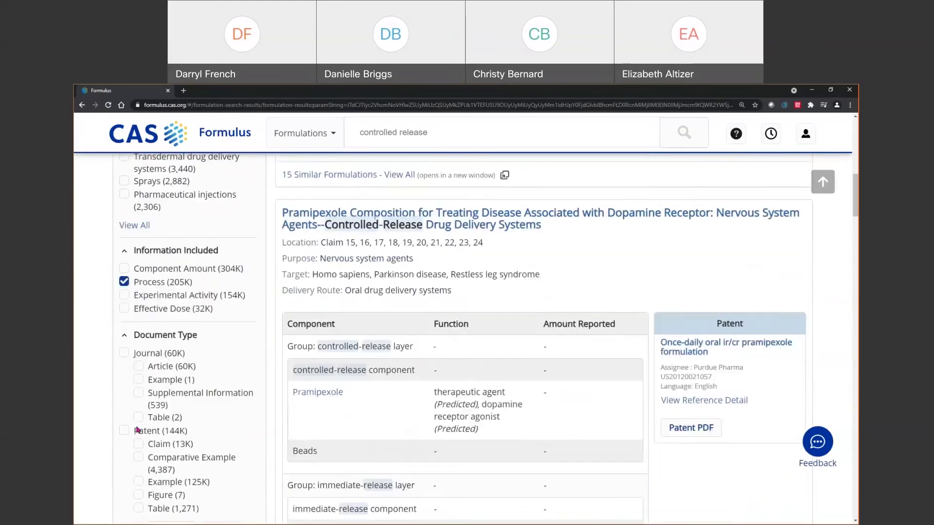
pyautogui.click(139, 480)
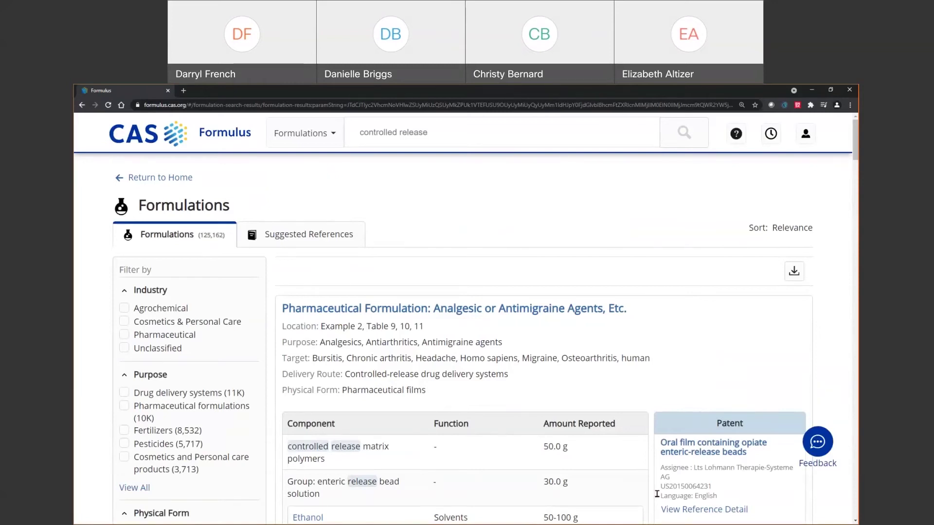
pyautogui.scroll(-1, 521, 442)
pyautogui.scroll(-1, 521, 442)
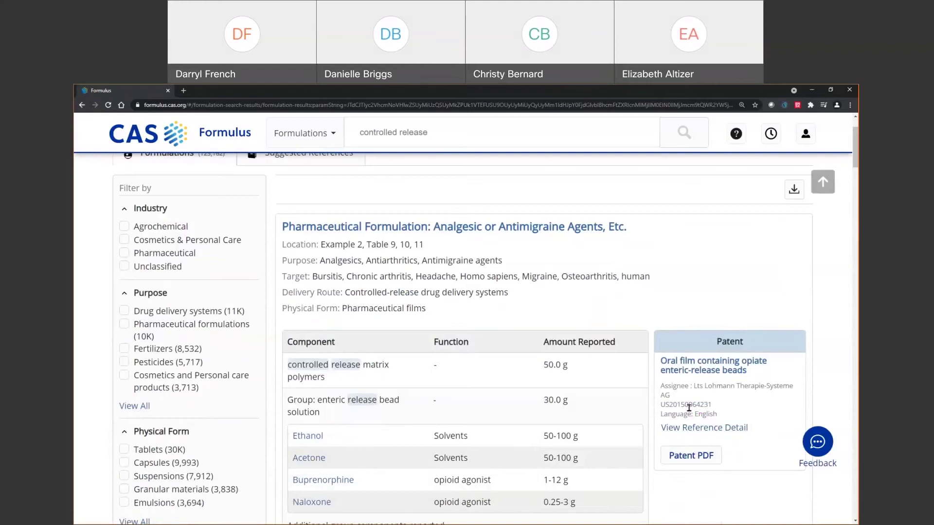
pyautogui.scroll(-1, 366, 345)
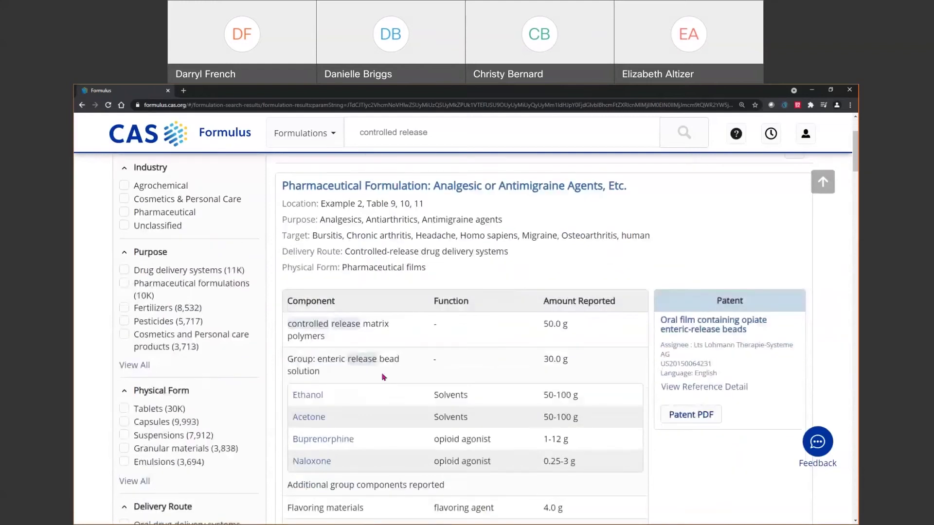
# Open the Analgesic or Antimigraine Agents formulation in a new tab and review its purposes.
pyautogui.rightClick(365, 189)
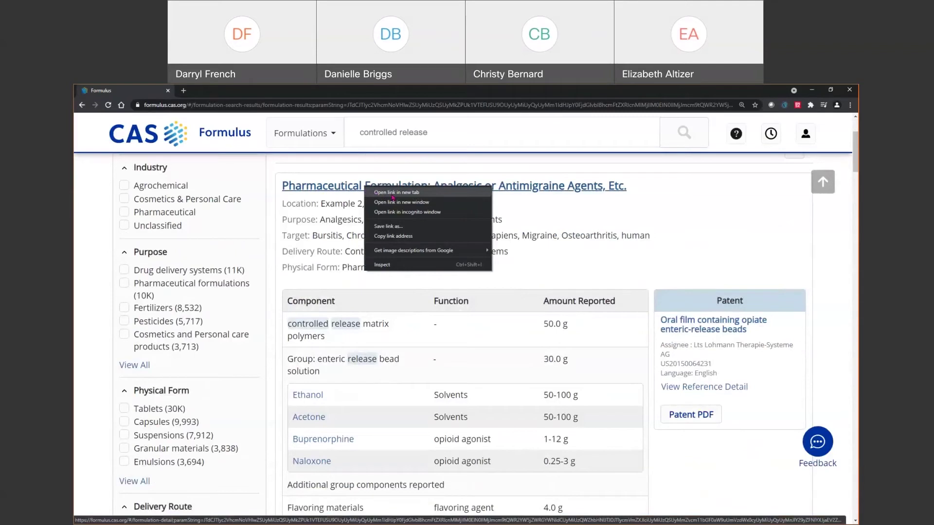
pyautogui.click(393, 196)
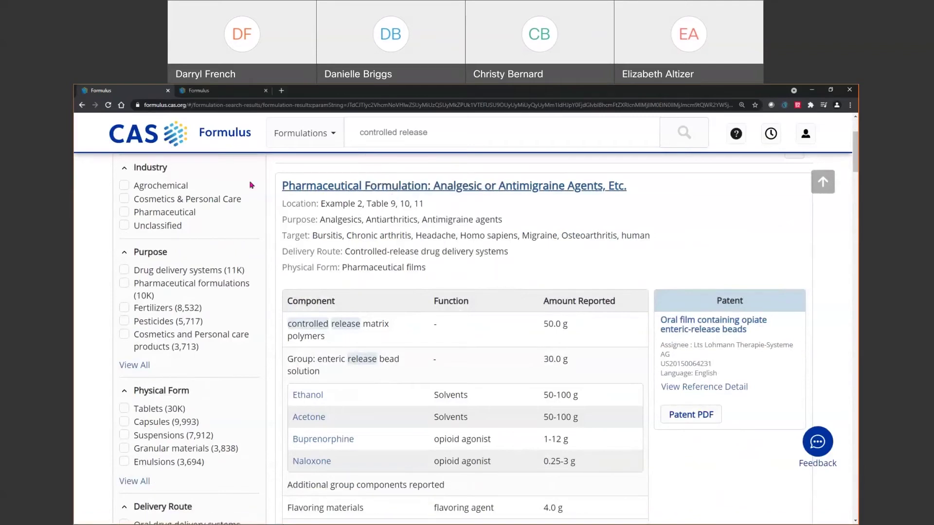
pyautogui.click(229, 91)
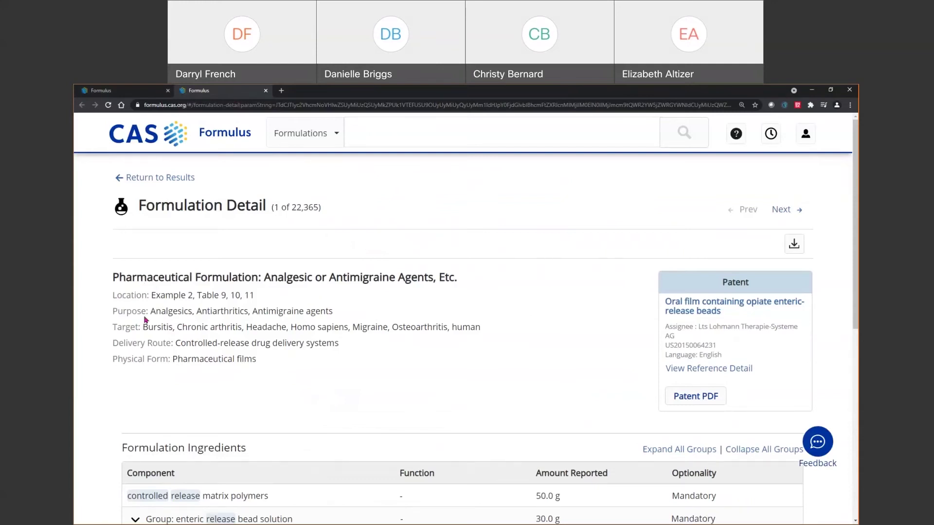
pyautogui.moveTo(245, 316); pyautogui.dragTo(299, 316)
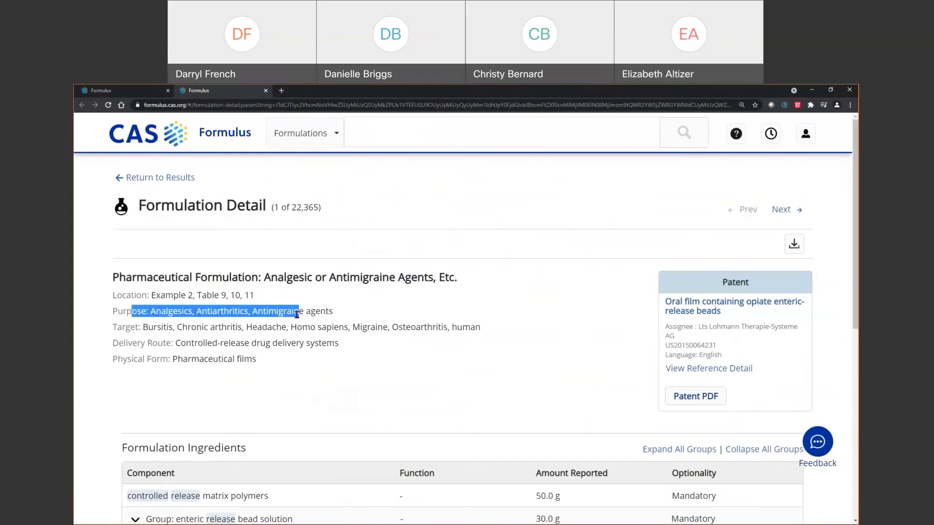
pyautogui.click(166, 295)
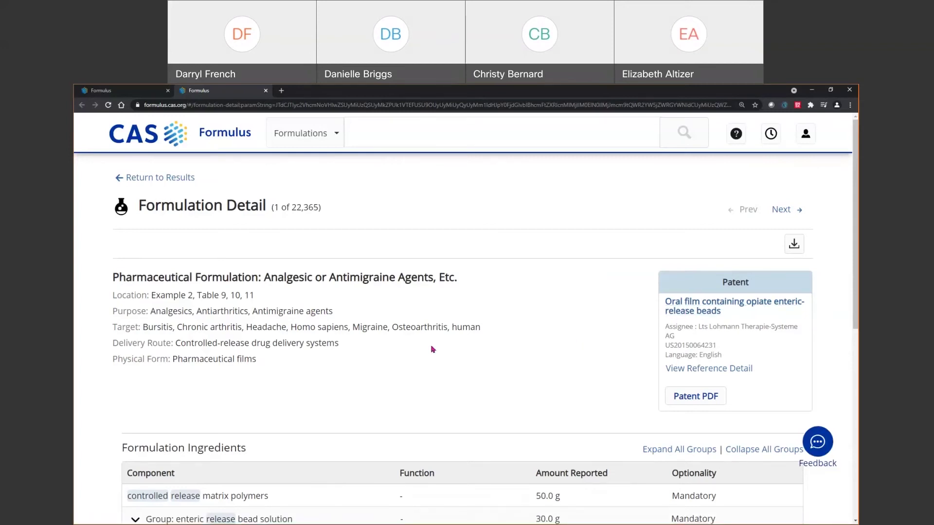
pyautogui.scroll(-3, 432, 350)
pyautogui.scroll(-1, 432, 345)
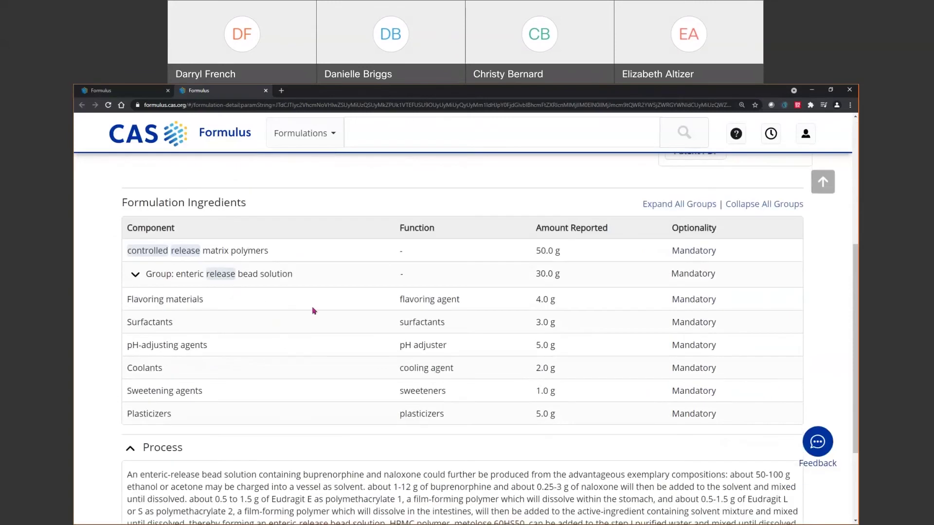
# Expand the enteric release bead solution group and check amounts, optionality and ethanol's alternatives.
pyautogui.click(138, 277)
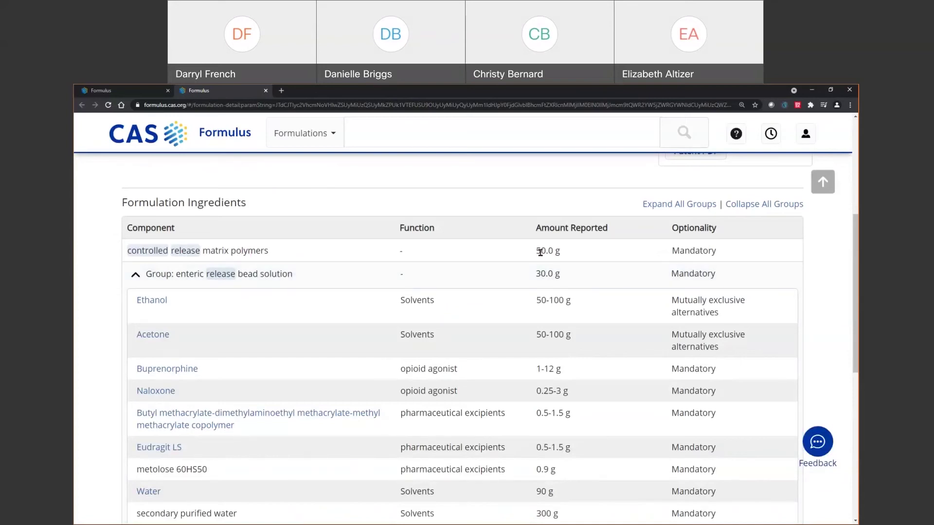
pyautogui.moveTo(541, 252); pyautogui.dragTo(562, 253)
pyautogui.moveTo(684, 231); pyautogui.dragTo(702, 229)
pyautogui.moveTo(683, 301); pyautogui.dragTo(698, 314)
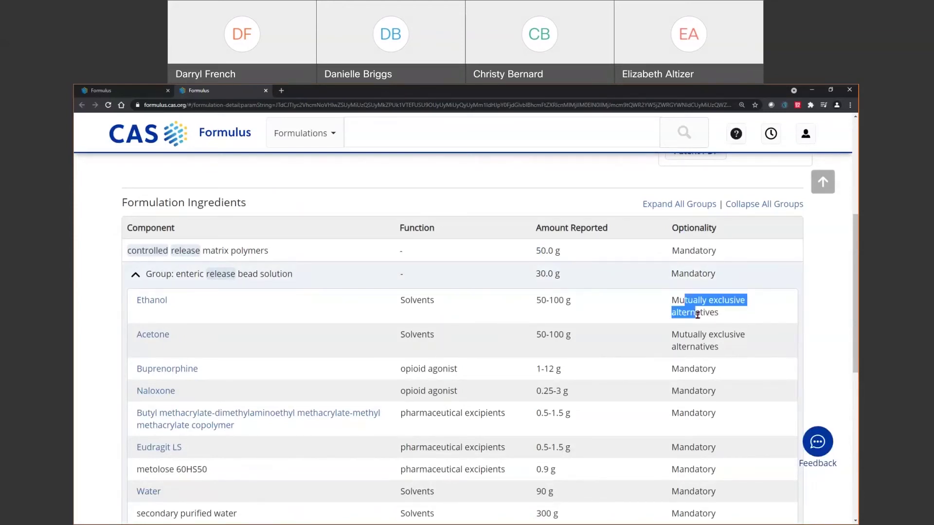
pyautogui.scroll(-1, 698, 314)
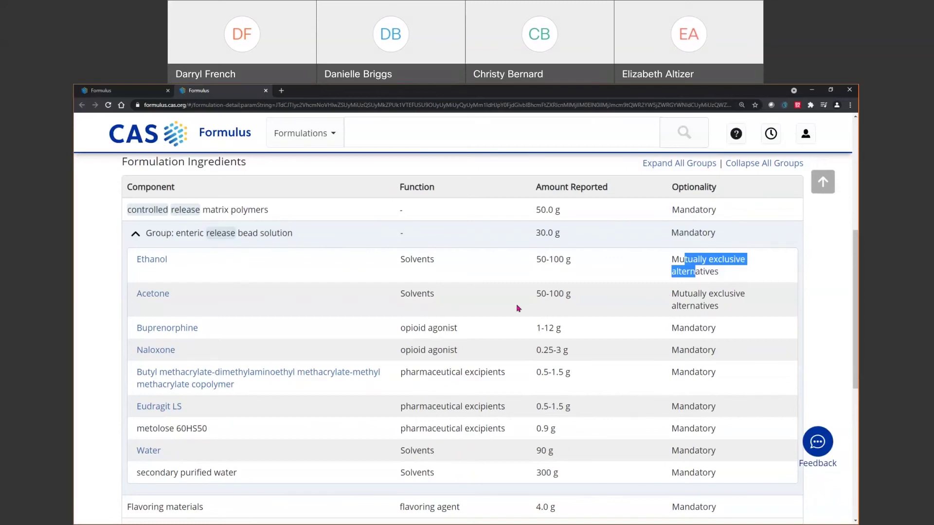
pyautogui.scroll(-2, 516, 307)
pyautogui.scroll(-2, 516, 308)
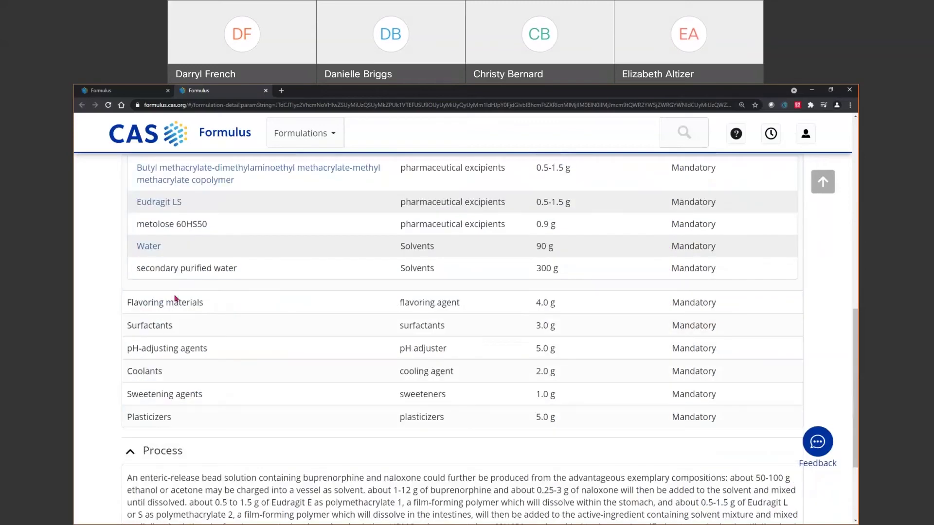
pyautogui.moveTo(403, 302); pyautogui.dragTo(451, 302)
pyautogui.moveTo(540, 302); pyautogui.dragTo(549, 302)
pyautogui.scroll(-3, 409, 345)
pyautogui.scroll(-1, 366, 365)
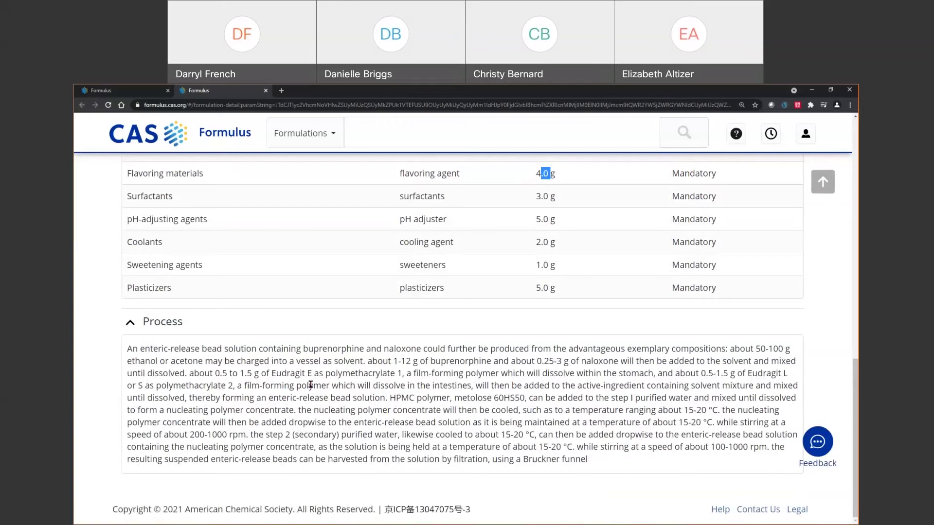
pyautogui.moveTo(144, 349); pyautogui.dragTo(162, 349)
pyautogui.click(822, 182)
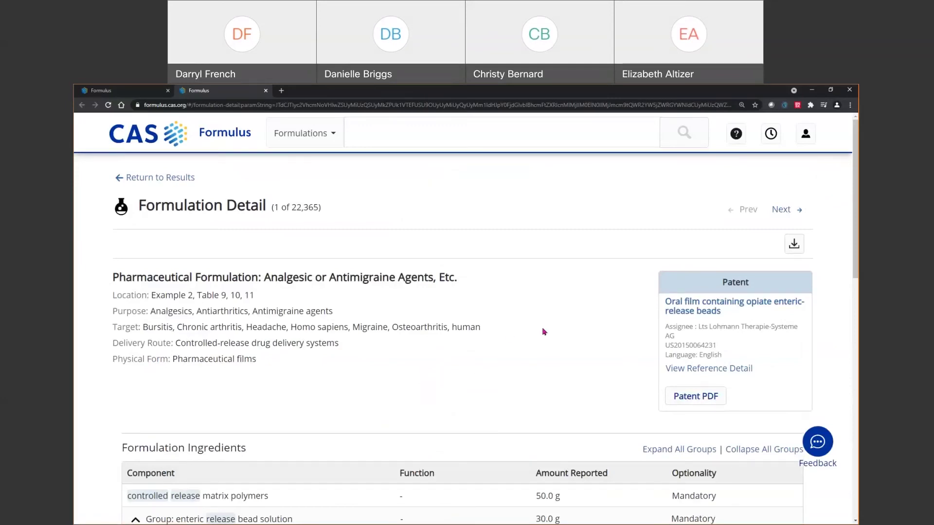
pyautogui.scroll(-1, 543, 332)
pyautogui.moveTo(212, 239); pyautogui.dragTo(245, 243)
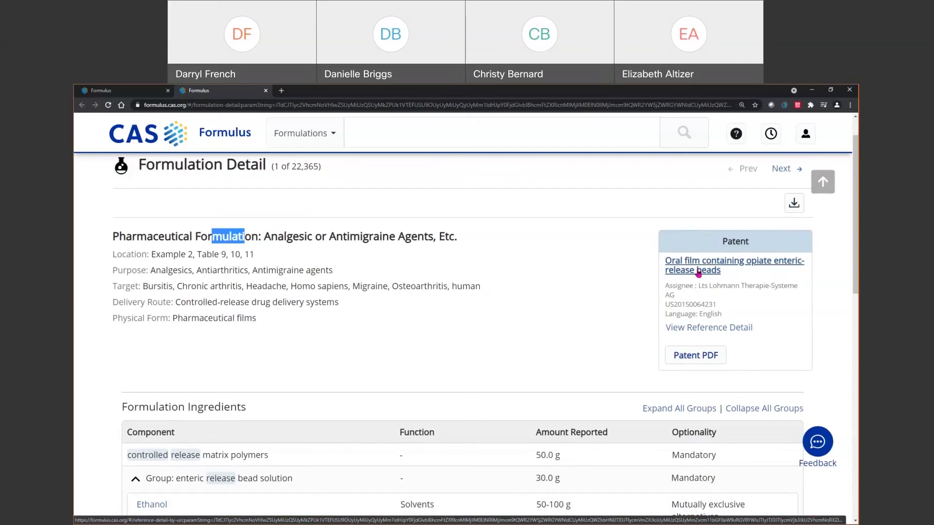
# Right-click the 'Oral film containing opiate enteric-release beads' patent title for link options.
pyautogui.rightClick(698, 272)
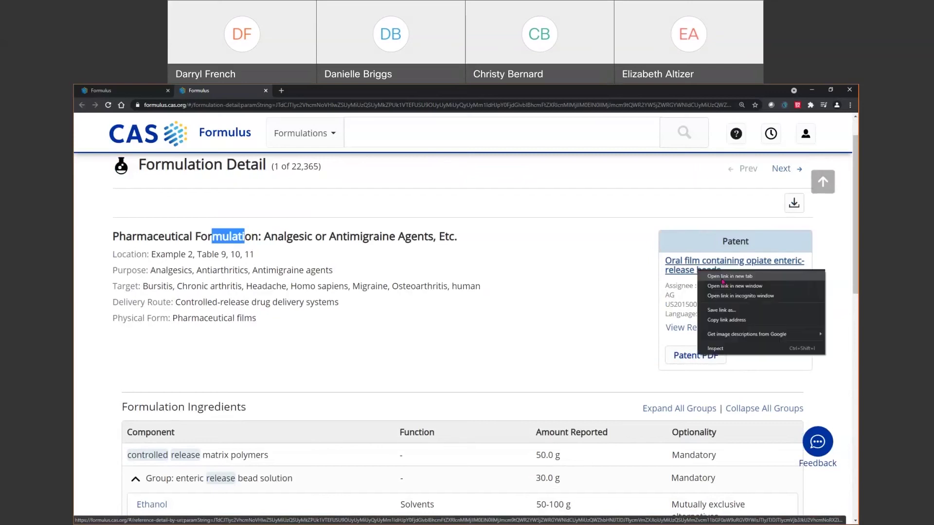
# Open the opiate enteric-release bead oral film patent's Reference Detail and show its full abstract.
pyautogui.click(681, 267)
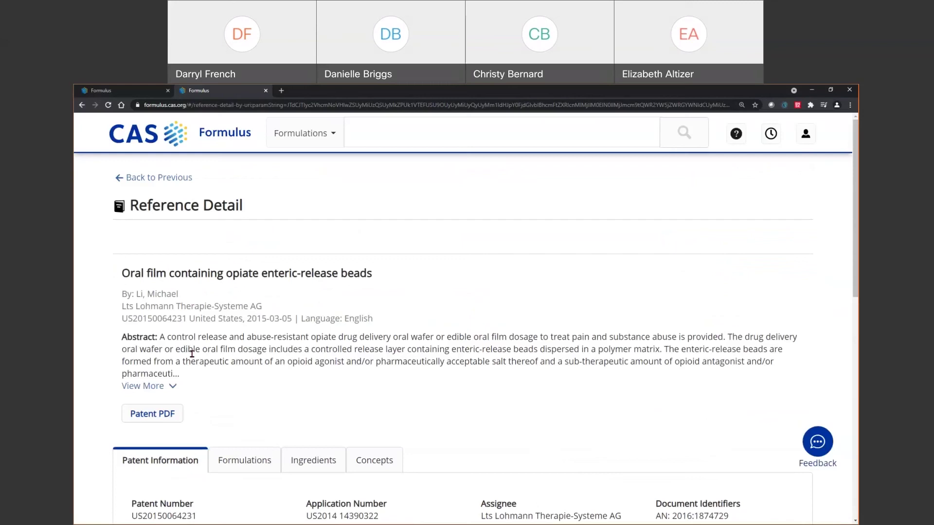
pyautogui.scroll(-1, 191, 354)
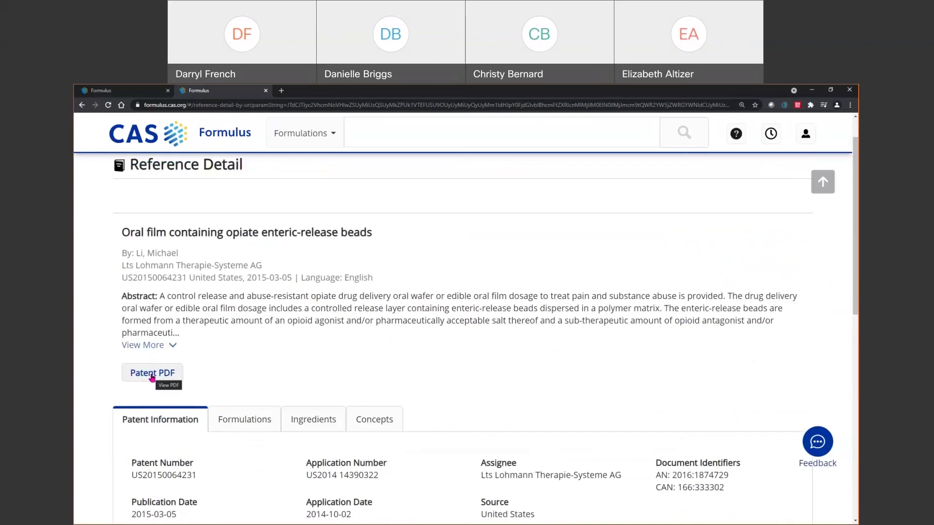
pyautogui.click(175, 347)
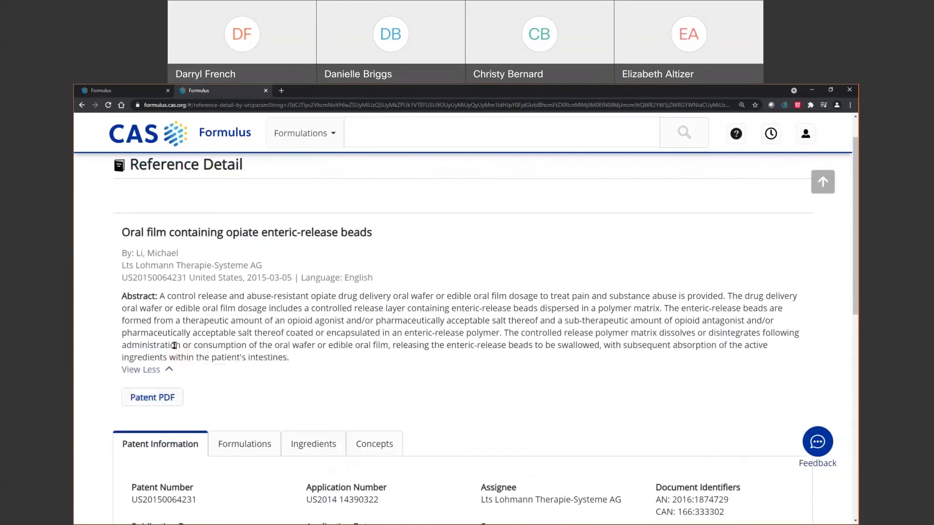
pyautogui.scroll(-2, 218, 340)
pyautogui.scroll(-3, 219, 341)
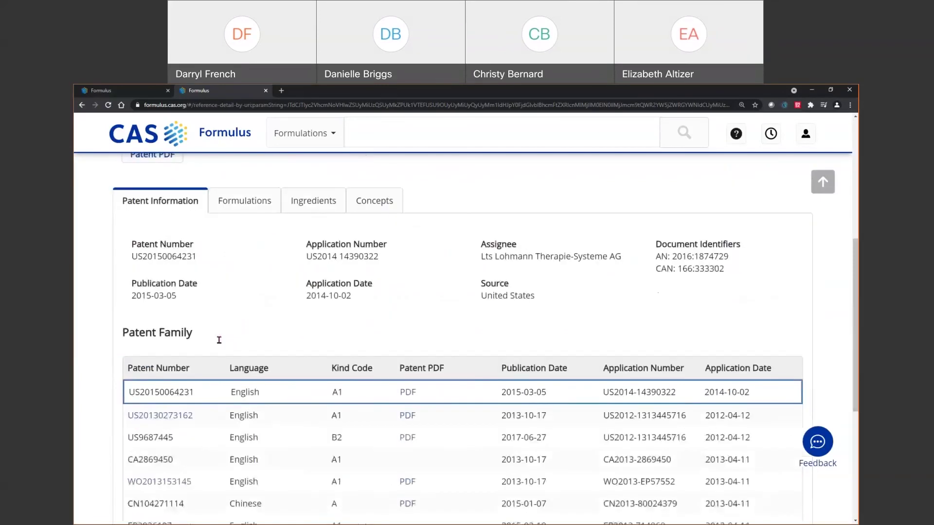
pyautogui.scroll(-2, 218, 332)
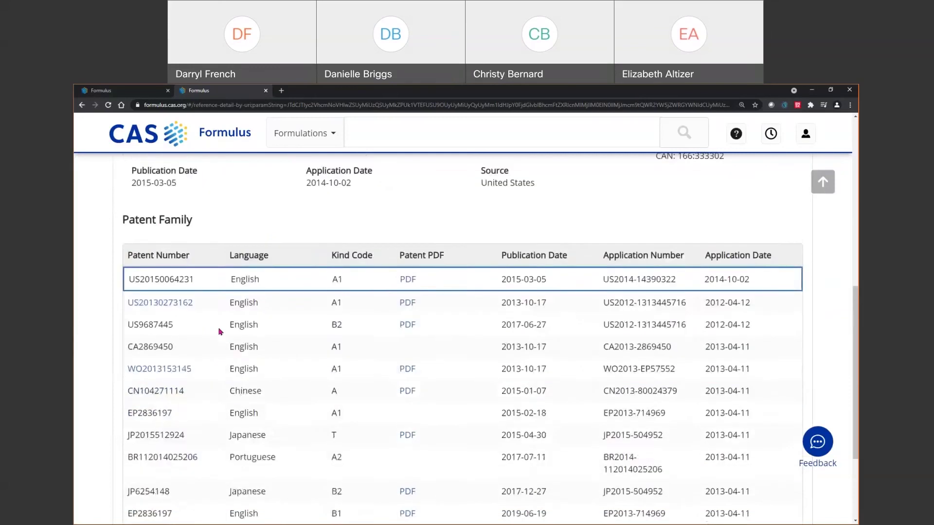
pyautogui.scroll(-2, 218, 332)
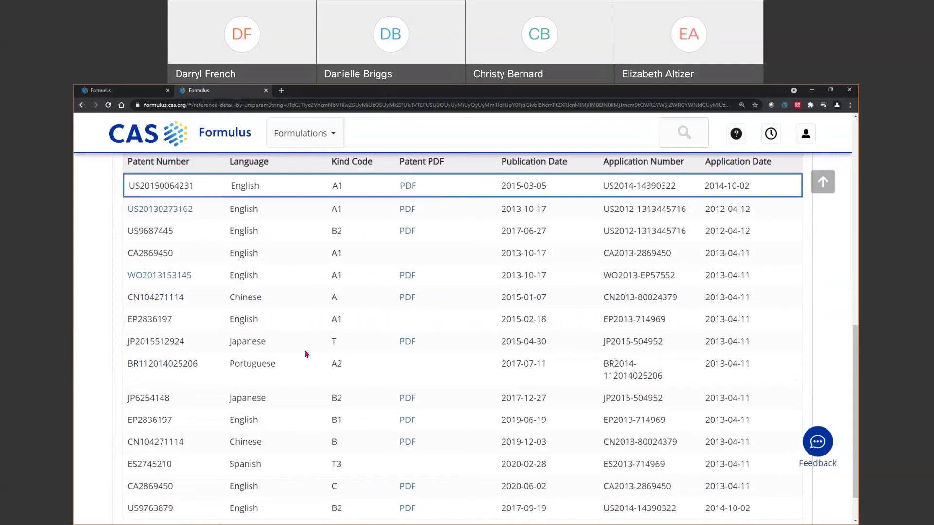
pyautogui.scroll(2, 287, 353)
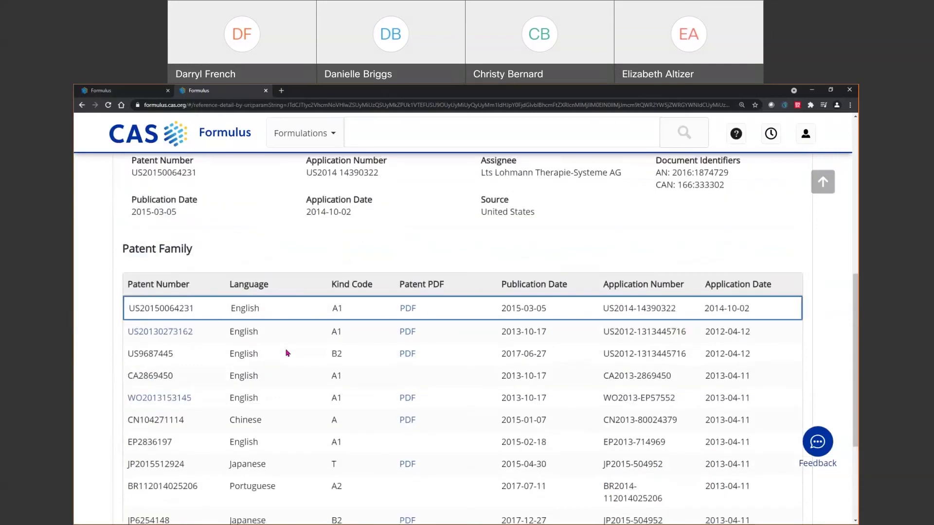
pyautogui.scroll(-2, 287, 353)
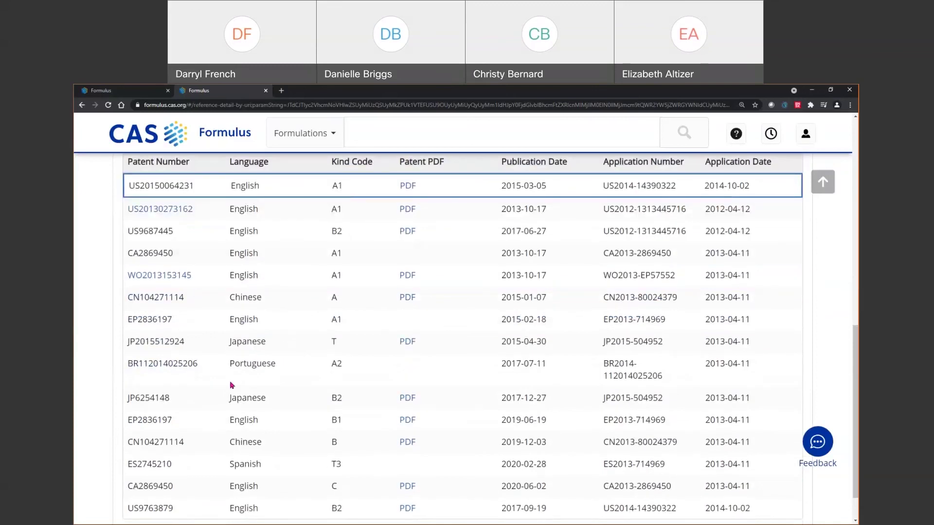
pyautogui.scroll(1, 234, 380)
pyautogui.scroll(1, 234, 380)
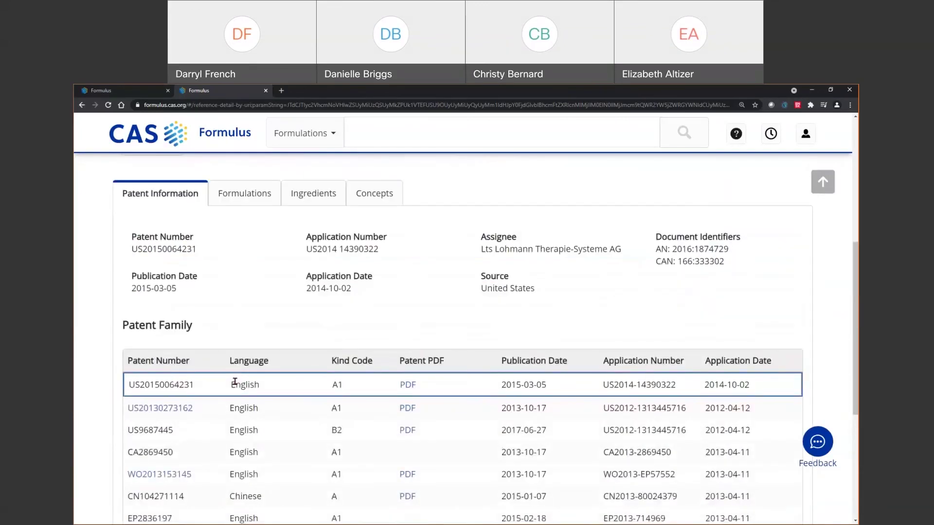
pyautogui.scroll(2, 234, 381)
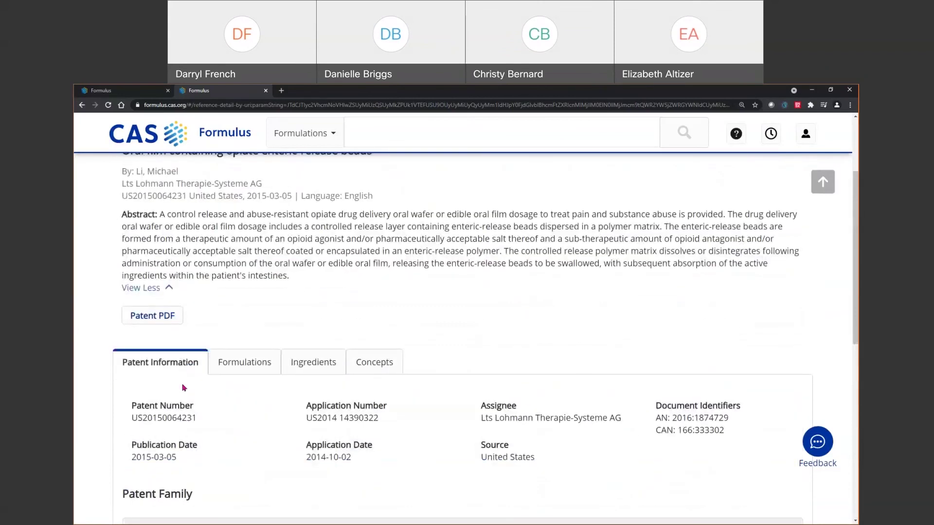
pyautogui.click(253, 368)
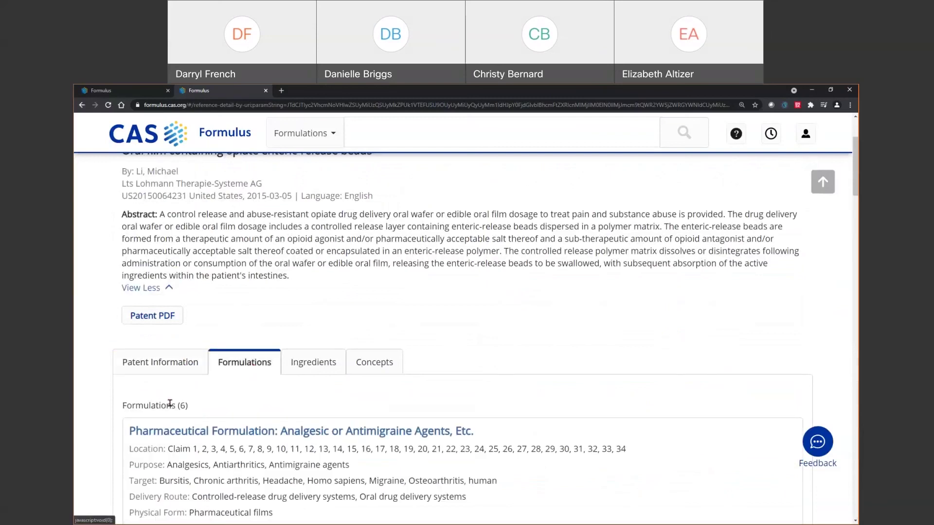
pyautogui.moveTo(136, 406); pyautogui.dragTo(198, 411)
pyautogui.scroll(-1, 198, 411)
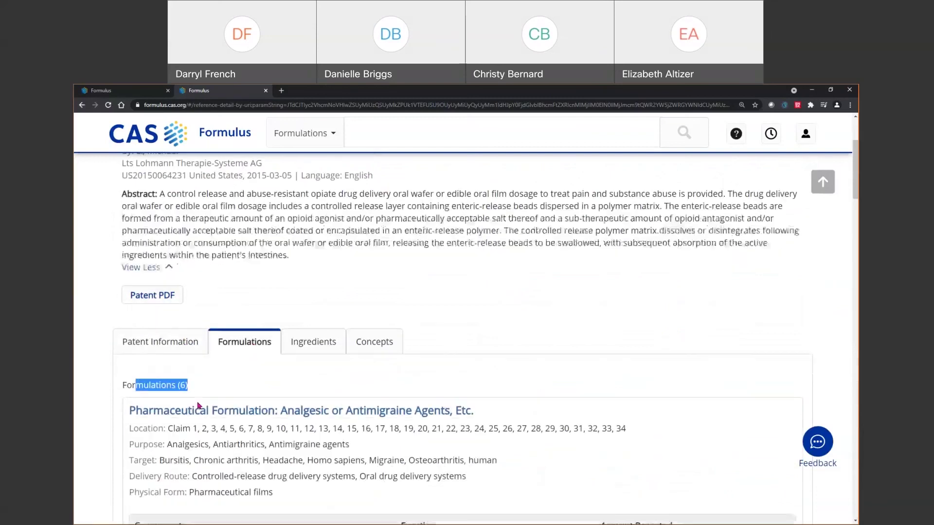
pyautogui.scroll(-2, 198, 407)
pyautogui.scroll(-2, 197, 406)
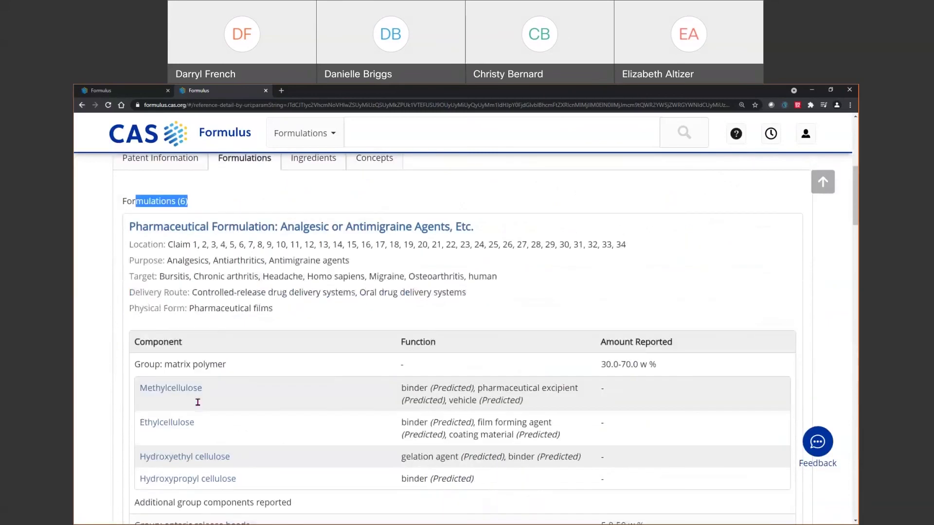
pyautogui.moveTo(139, 246); pyautogui.dragTo(220, 246)
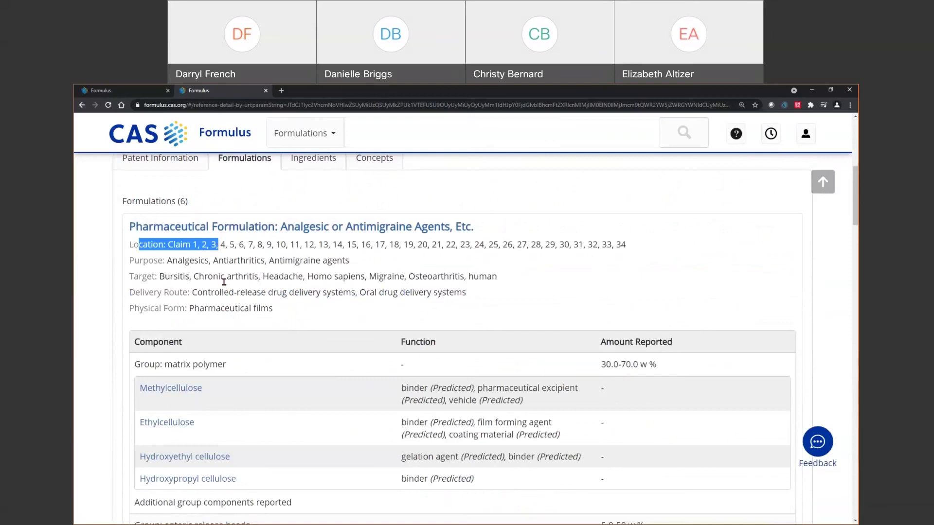
pyautogui.scroll(-3, 224, 283)
pyautogui.scroll(-3, 225, 285)
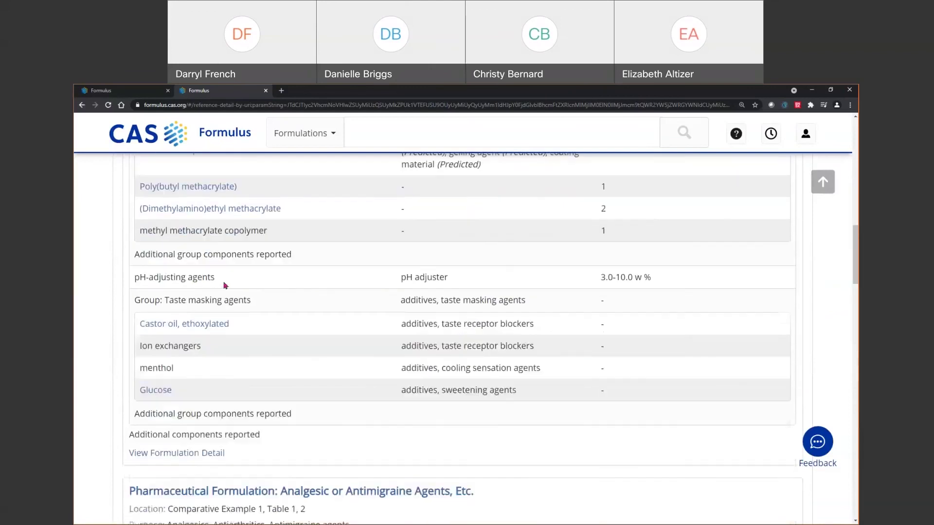
pyautogui.scroll(-2, 224, 285)
pyautogui.scroll(-2, 223, 285)
pyautogui.moveTo(204, 264); pyautogui.dragTo(255, 267)
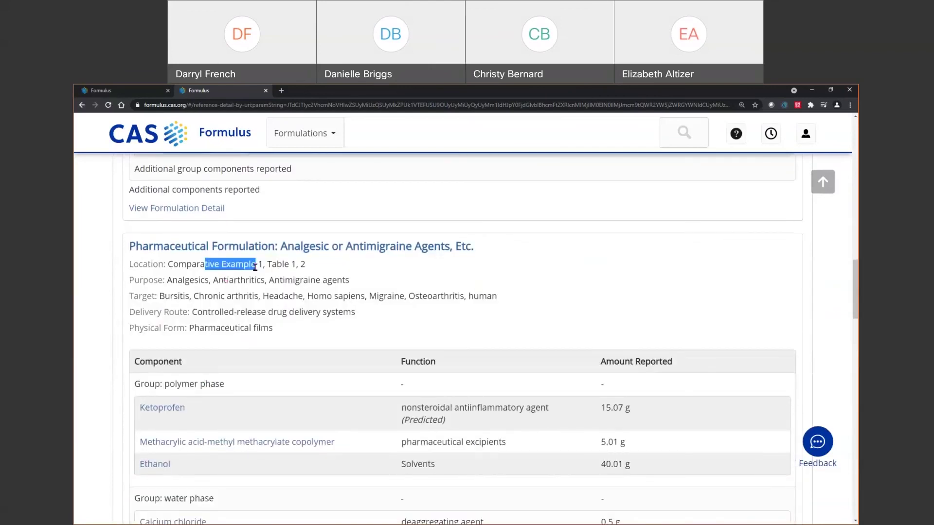
pyautogui.scroll(-1, 254, 268)
pyautogui.scroll(-2, 255, 267)
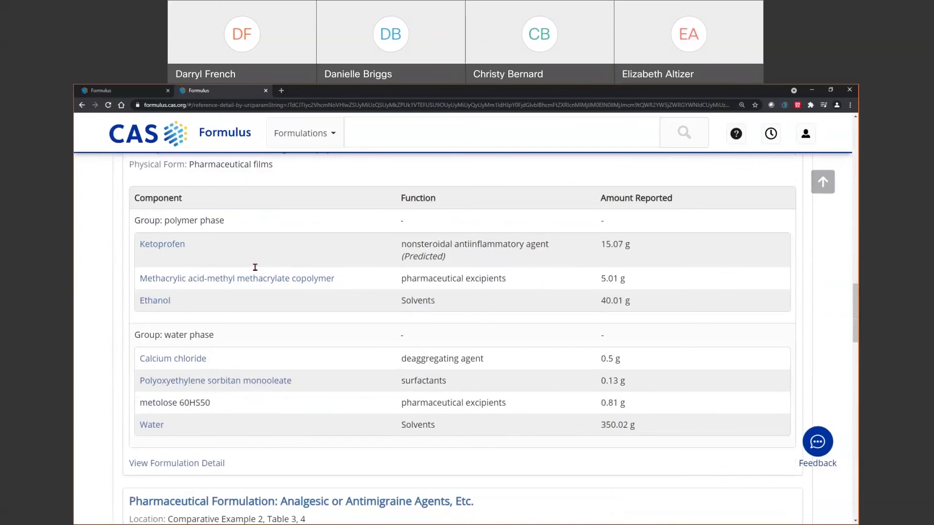
pyautogui.scroll(-2, 255, 267)
pyautogui.scroll(-1, 254, 268)
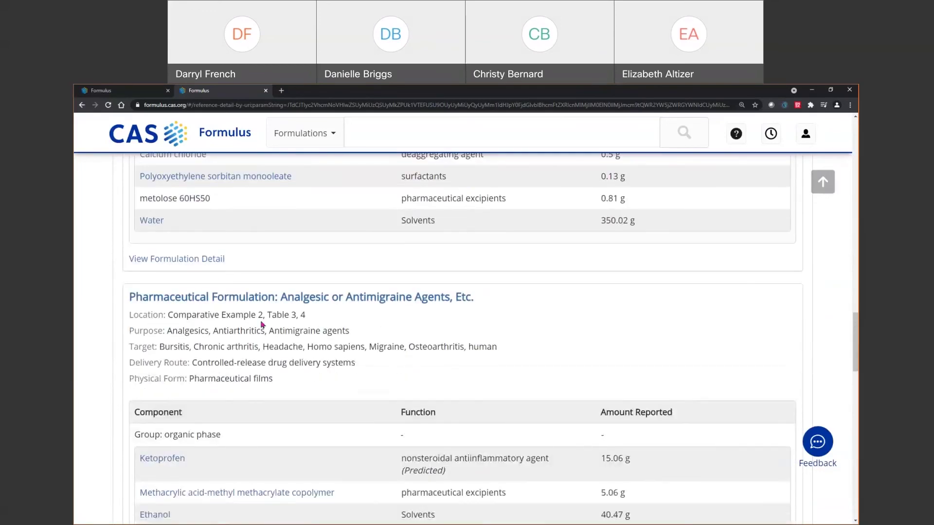
pyautogui.moveTo(191, 314); pyautogui.dragTo(270, 316)
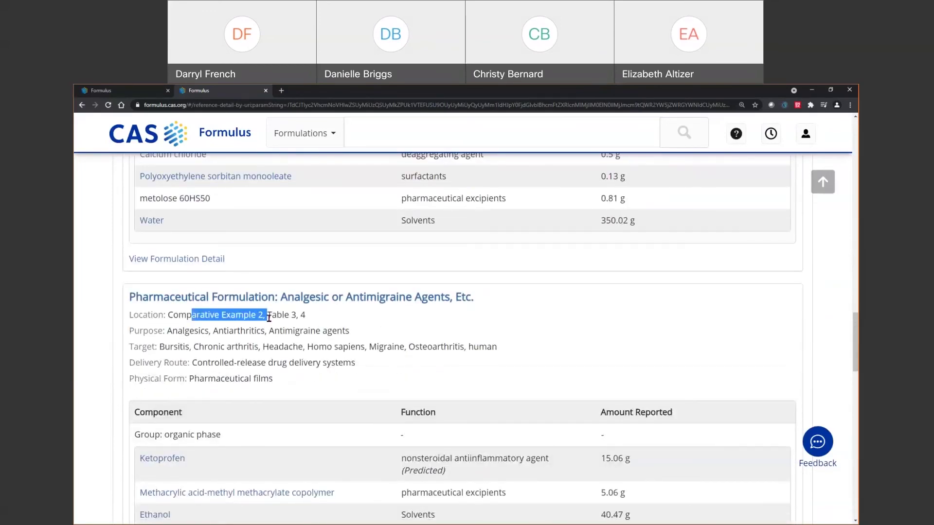
# Open Comparative Example 2, then step back to formulation 1 of 6, the analgesic film.
pyautogui.click(254, 300)
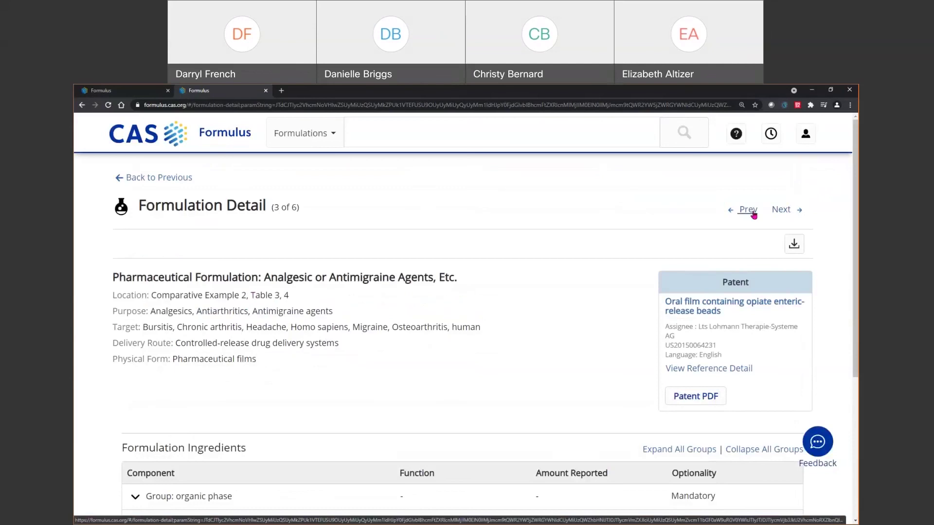
pyautogui.click(753, 215)
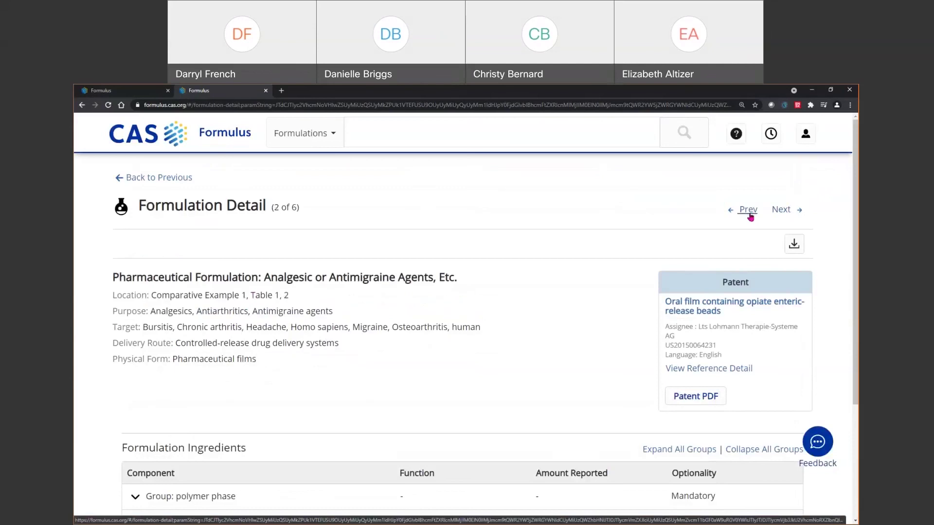
pyautogui.click(749, 213)
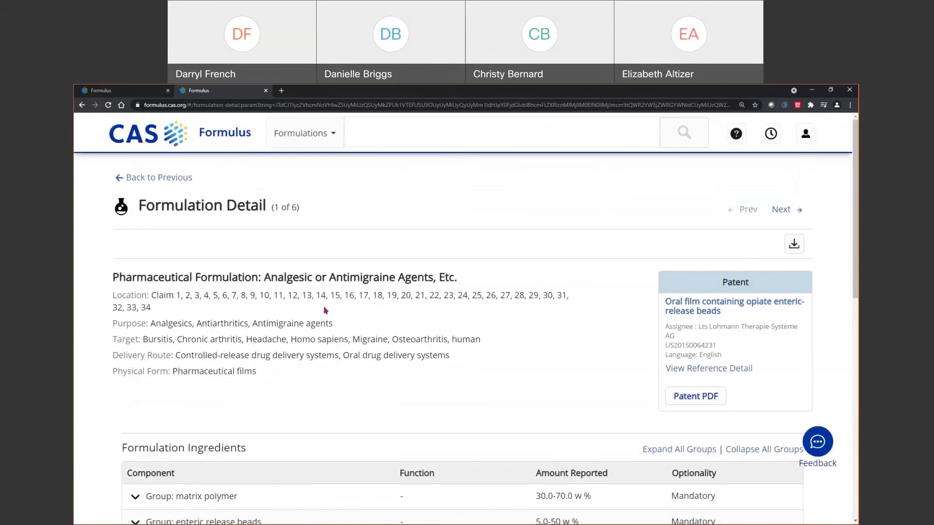
pyautogui.scroll(-2, 324, 307)
pyautogui.scroll(-3, 324, 306)
pyautogui.scroll(1, 324, 306)
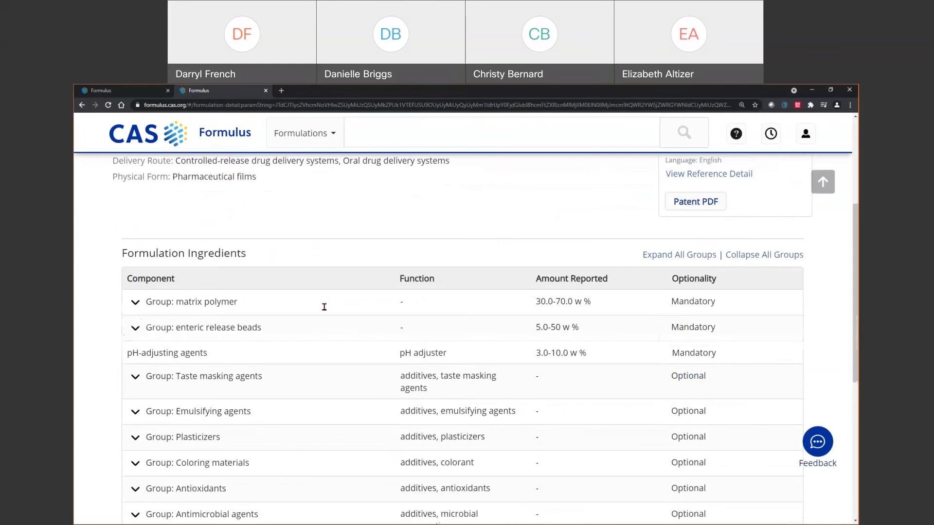
pyautogui.scroll(2, 324, 309)
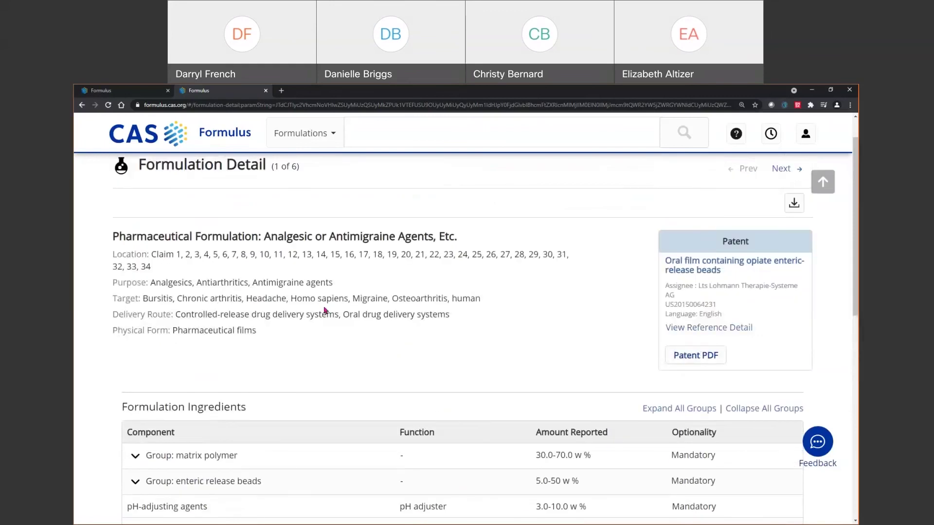